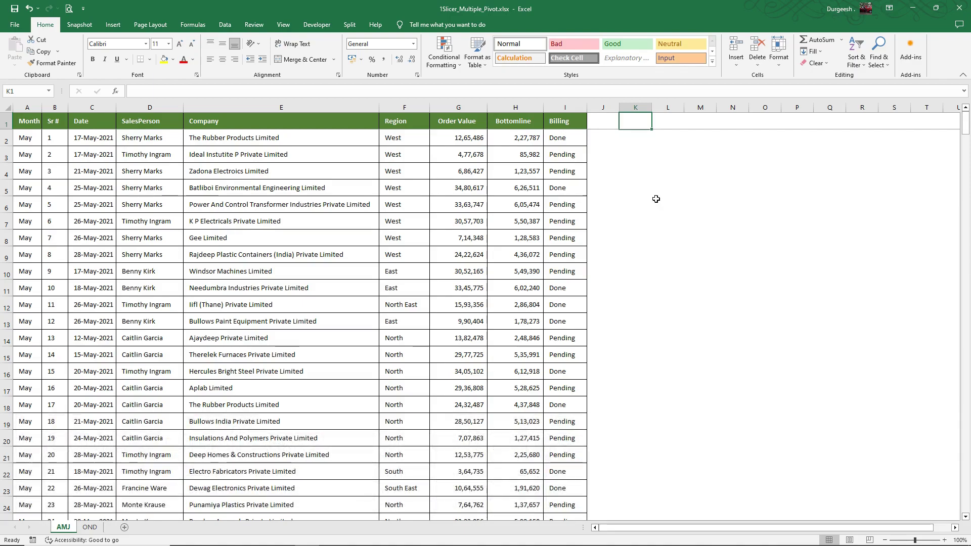
Look through the sales data on the OND sheet and return to the AMJ sheet
{"action": "left_click", "coordinate": [90, 528]}
{"action": "scroll", "coordinate": [229, 396], "scroll_direction": "down", "scroll_amount": 3}
{"action": "scroll", "coordinate": [229, 396], "scroll_direction": "up", "scroll_amount": 3}
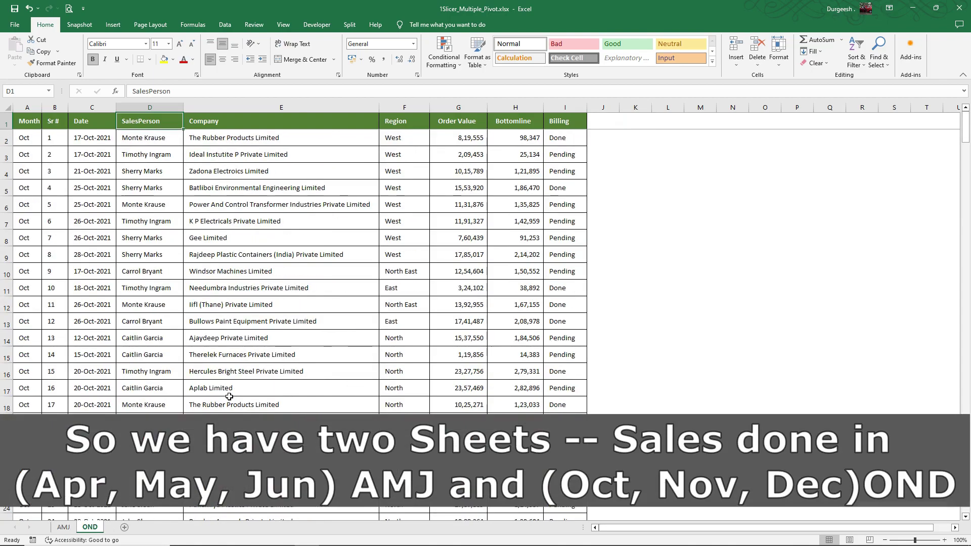
{"action": "left_click", "coordinate": [63, 528]}
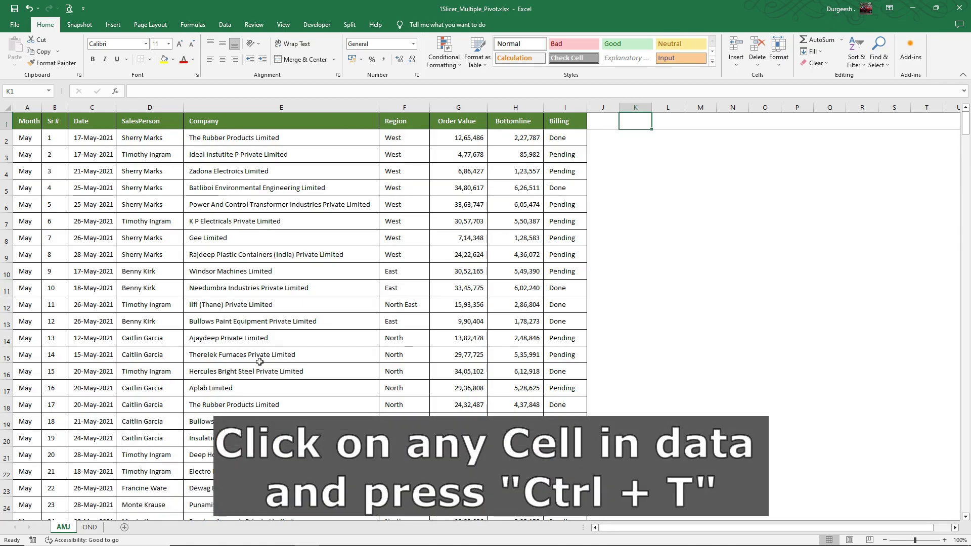
Convert the AMJ sheet's sales data into a table with headers
{"action": "left_click", "coordinate": [209, 237]}
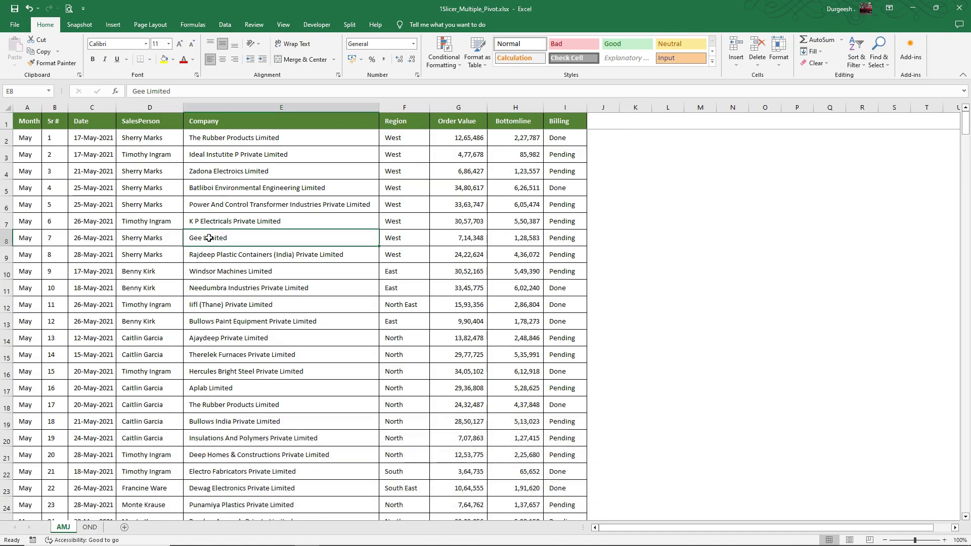
{"action": "key", "text": "ctrl+t"}
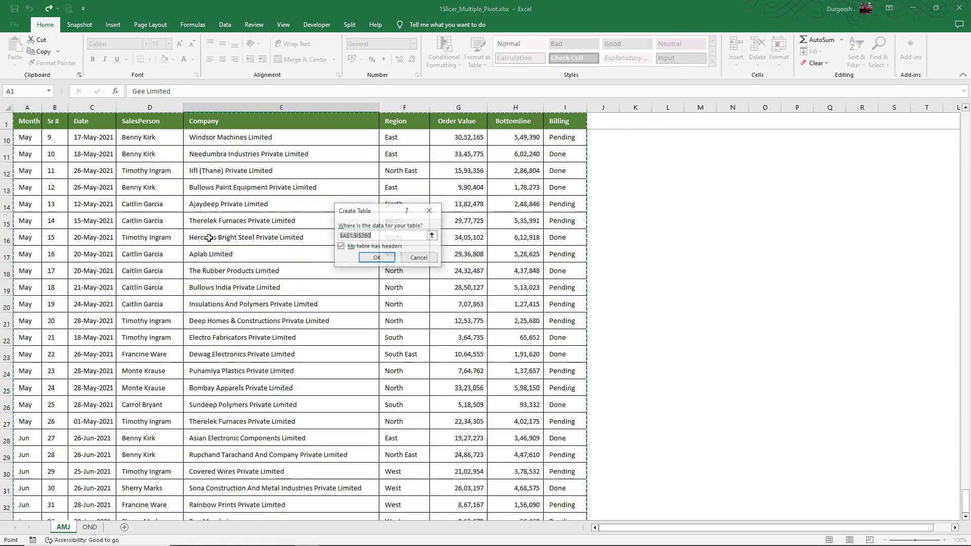
{"action": "left_click", "coordinate": [383, 258]}
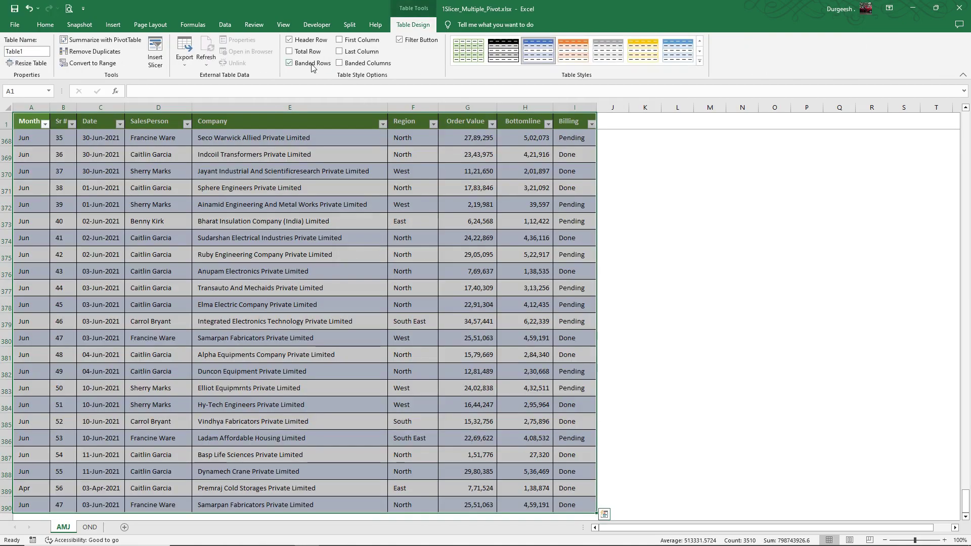
Turn off banded rows and filter buttons for the AMJ sheet's table and name the table AMJ
{"action": "left_click", "coordinate": [290, 64]}
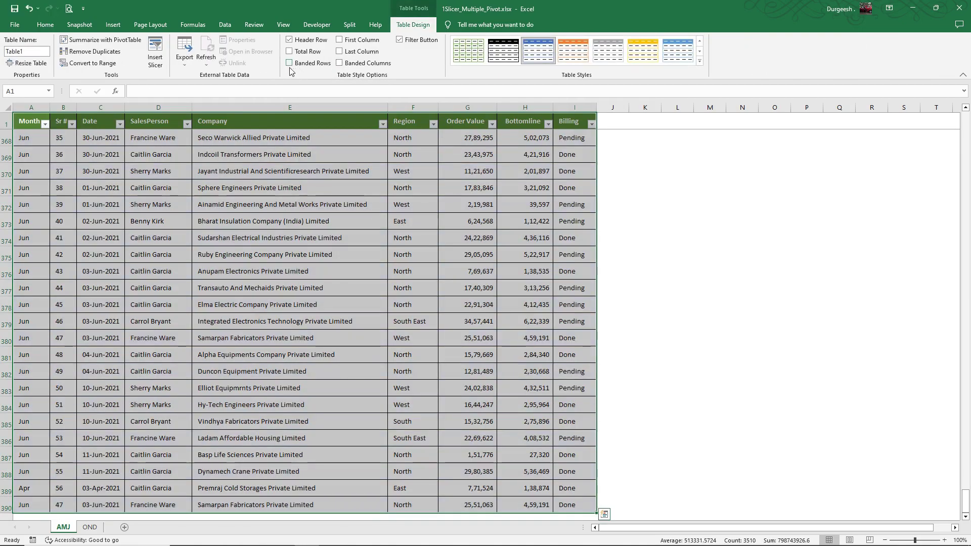
{"action": "left_click", "coordinate": [241, 126]}
{"action": "key", "text": "ctrl+shift+l"}
{"action": "left_click", "coordinate": [223, 232]}
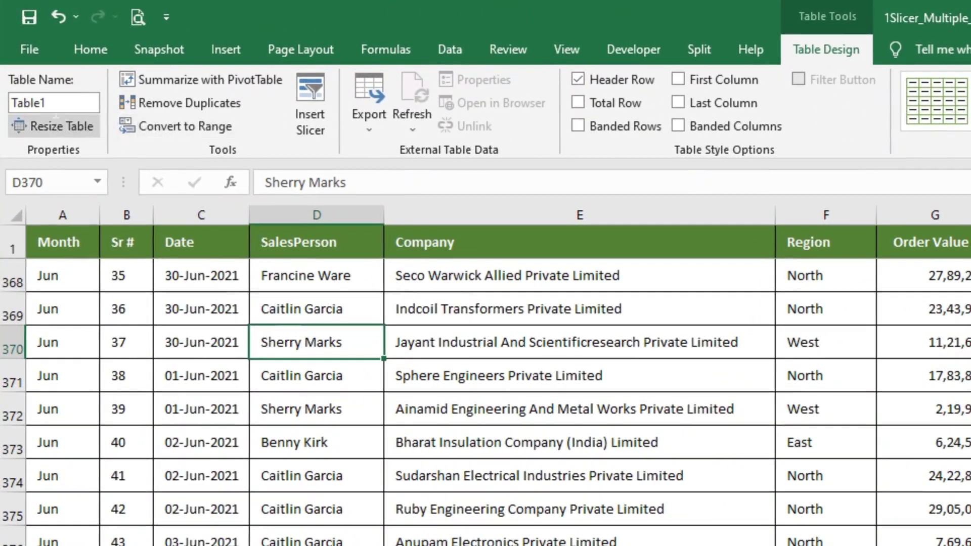
{"action": "left_click", "coordinate": [60, 66]}
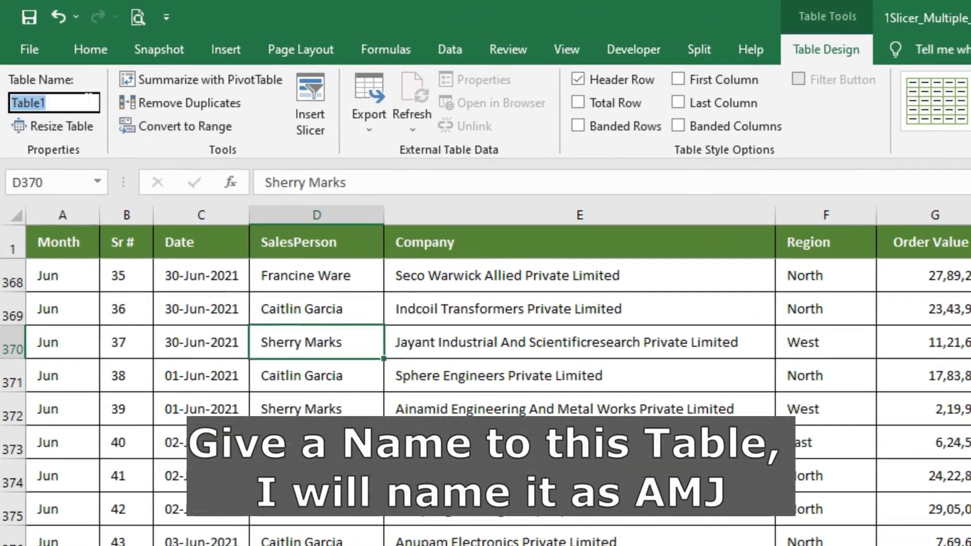
{"action": "type", "text": "AMJ"}
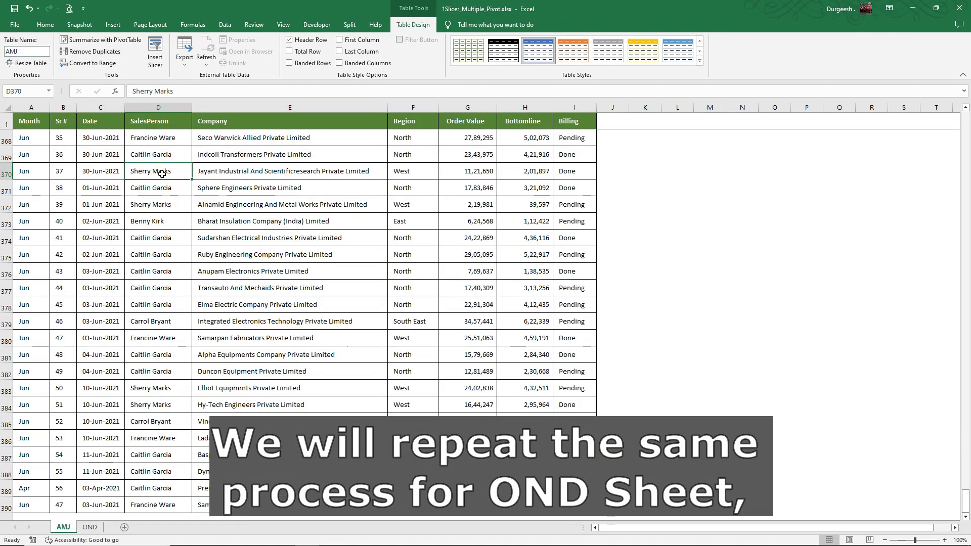
Convert the OND sheet's sales data into a table with headers
{"action": "left_click", "coordinate": [94, 528]}
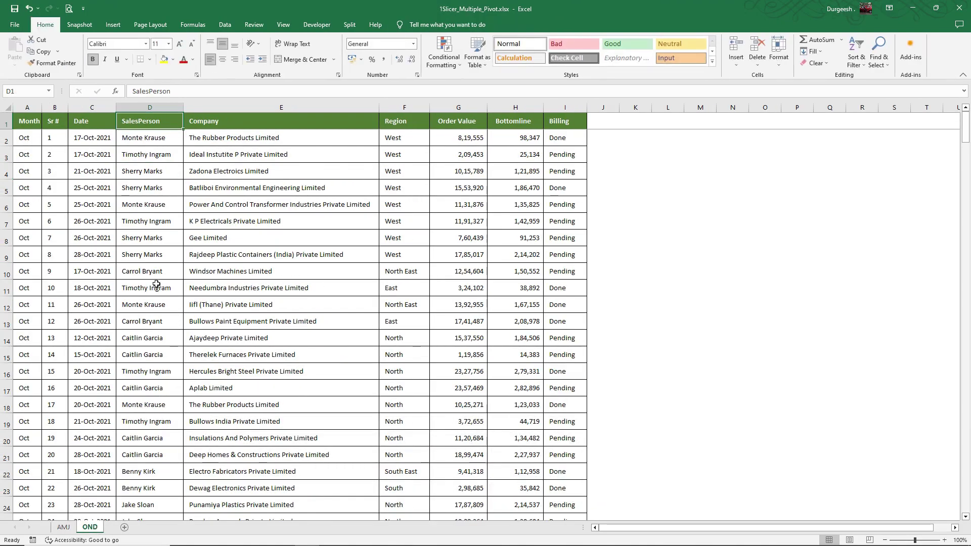
{"action": "left_click", "coordinate": [159, 277]}
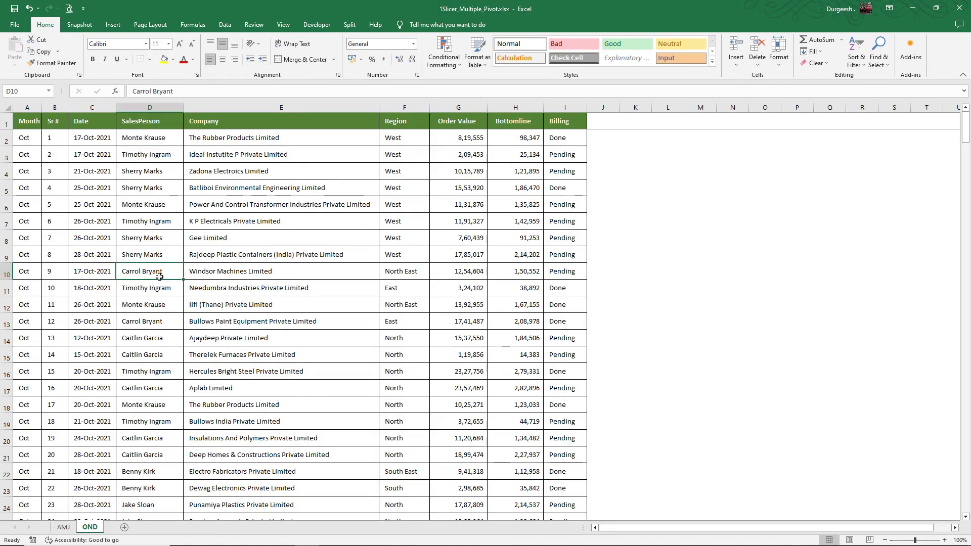
{"action": "key", "text": "ctrl+t"}
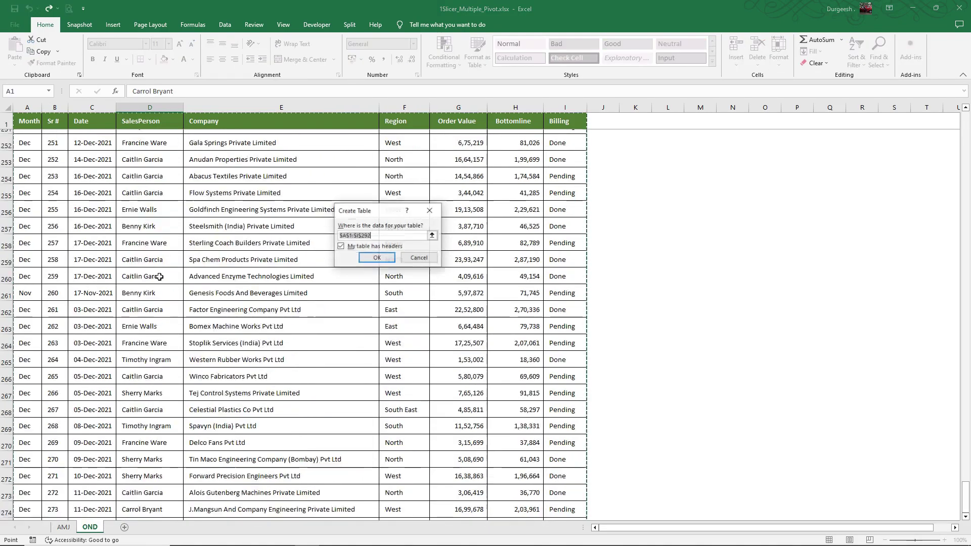
{"action": "left_click", "coordinate": [376, 258]}
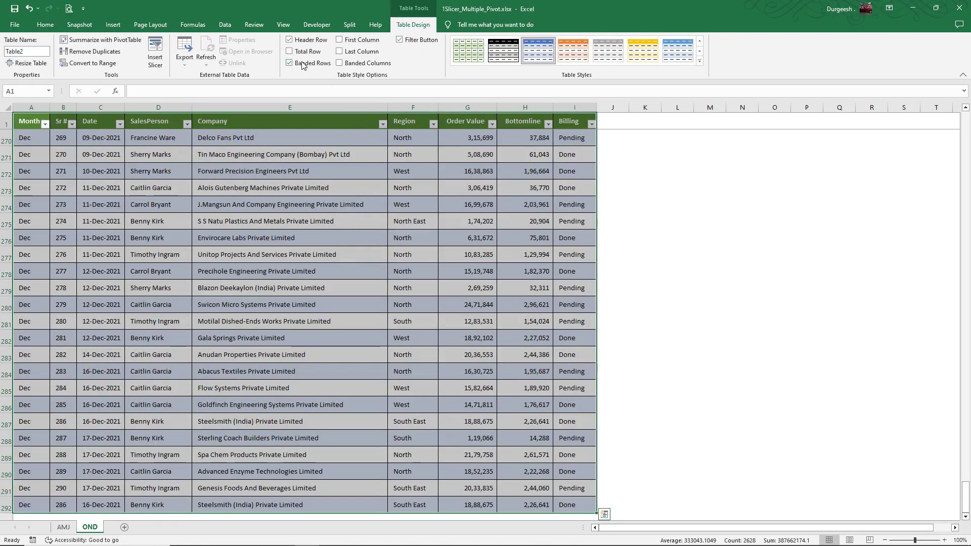
Turn off banded rows and filter buttons for the OND sheet's table and name the table OND
{"action": "left_click", "coordinate": [303, 64]}
{"action": "left_click", "coordinate": [243, 117]}
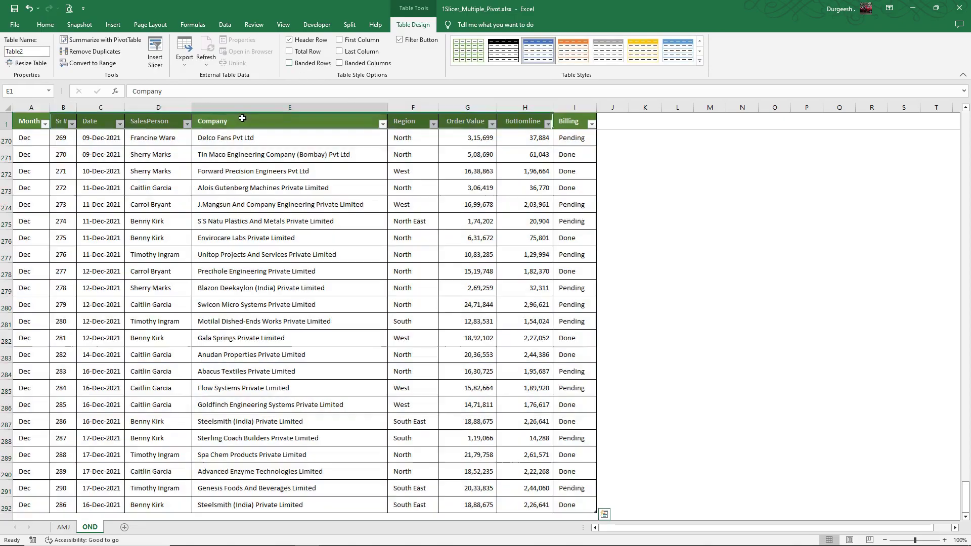
{"action": "key", "text": "ctrl+shift+l"}
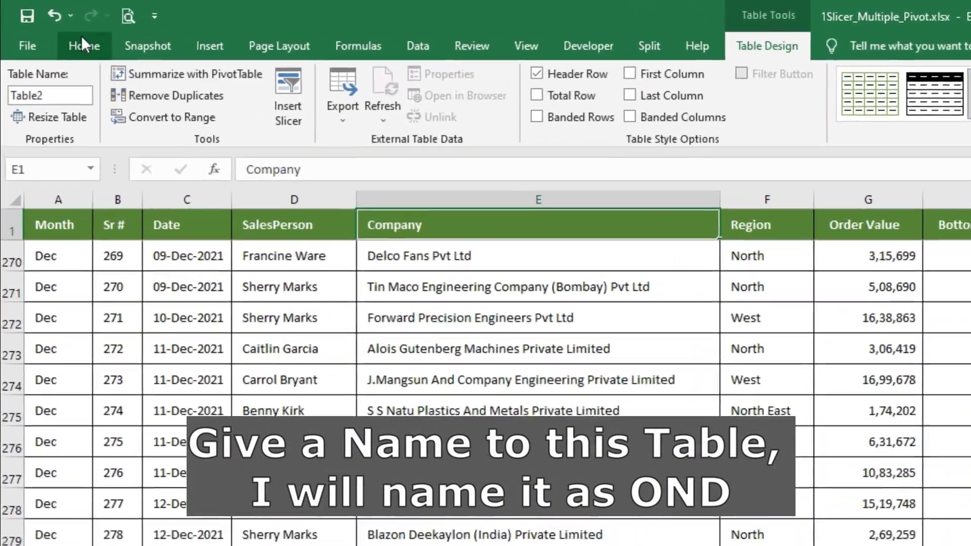
{"action": "double_click", "coordinate": [26, 94]}
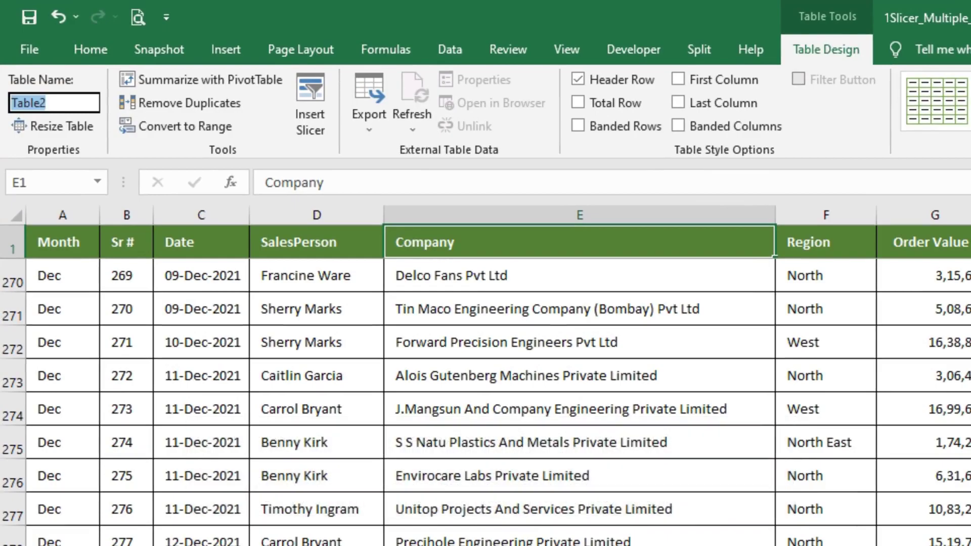
{"action": "type", "text": "OND"}
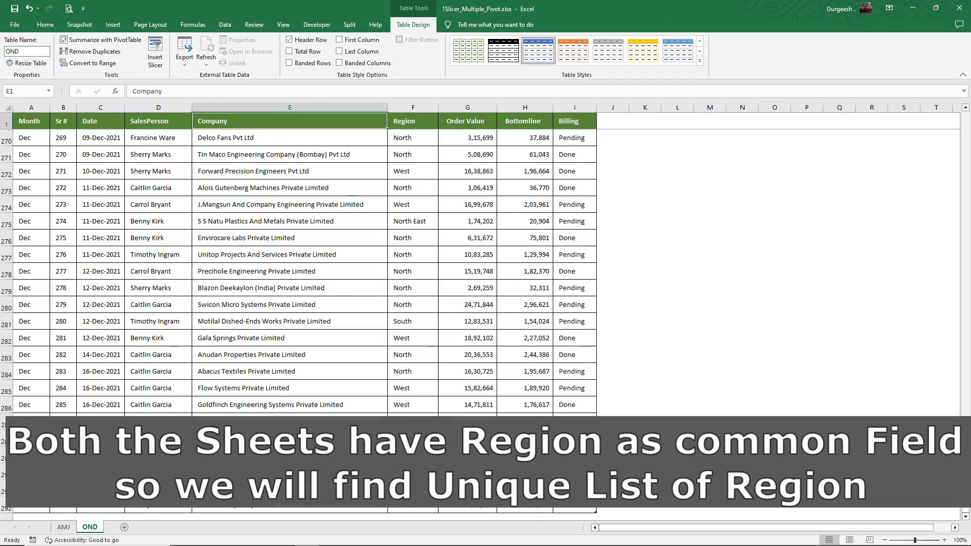
Copy the OND sheet's whole Region column into column D of a new sheet
{"action": "left_click", "coordinate": [411, 108]}
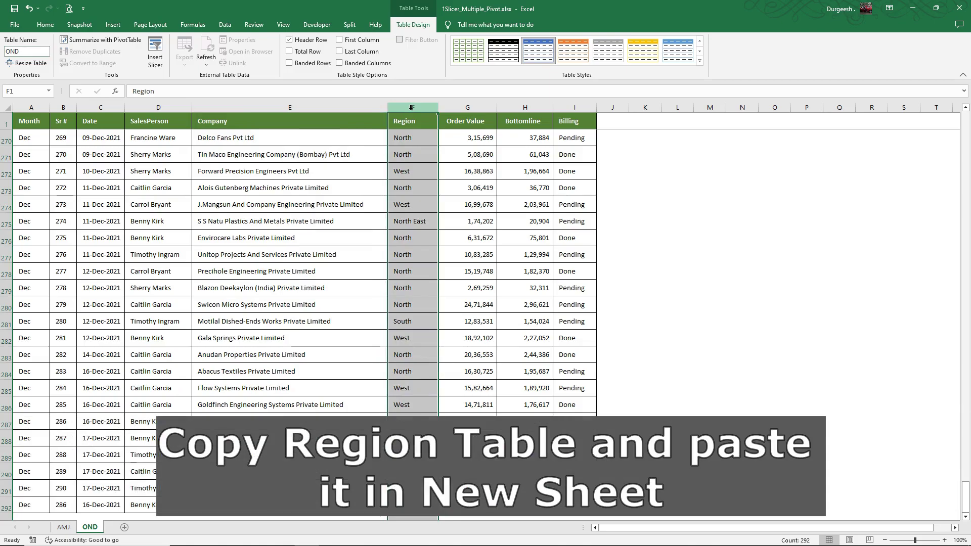
{"action": "key", "text": "ctrl+c"}
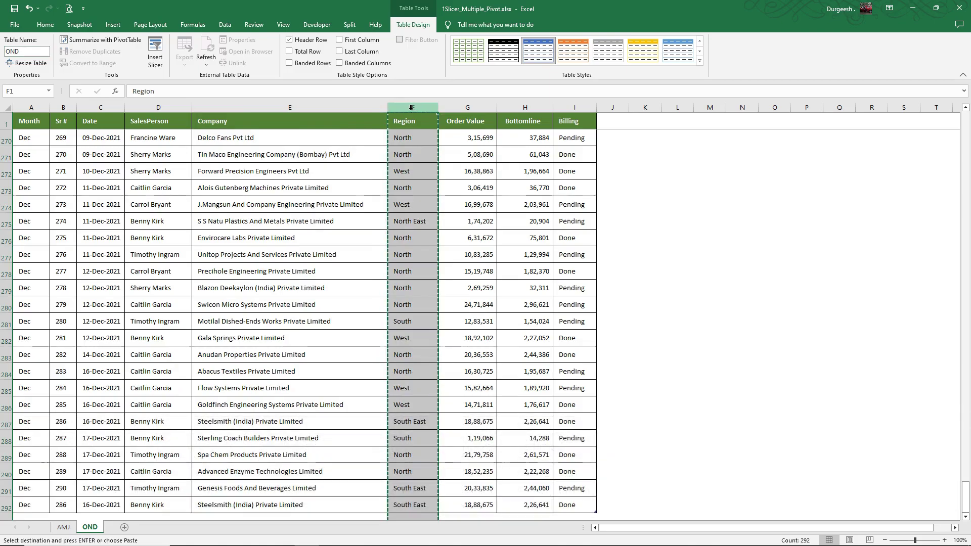
{"action": "left_click", "coordinate": [125, 528]}
{"action": "left_click", "coordinate": [128, 107]}
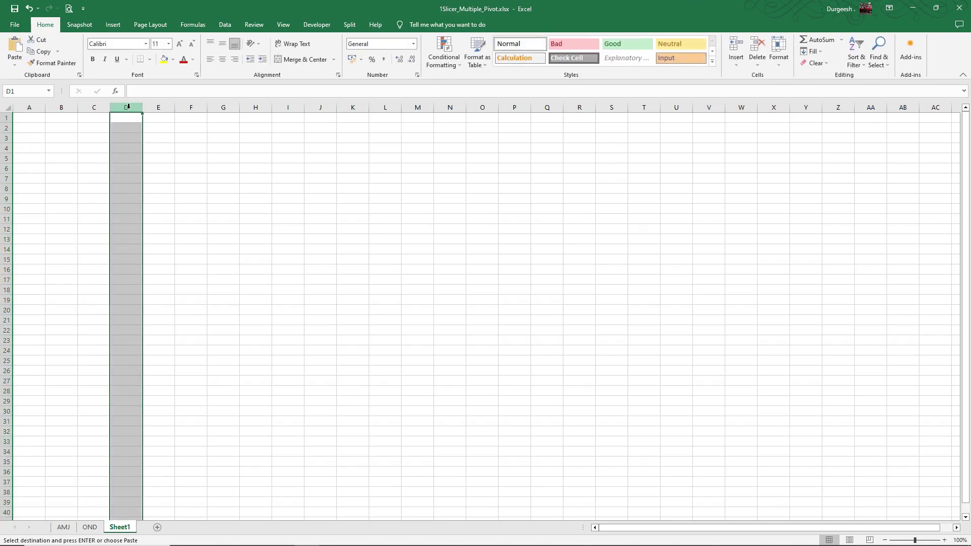
{"action": "key", "text": "ctrl+v"}
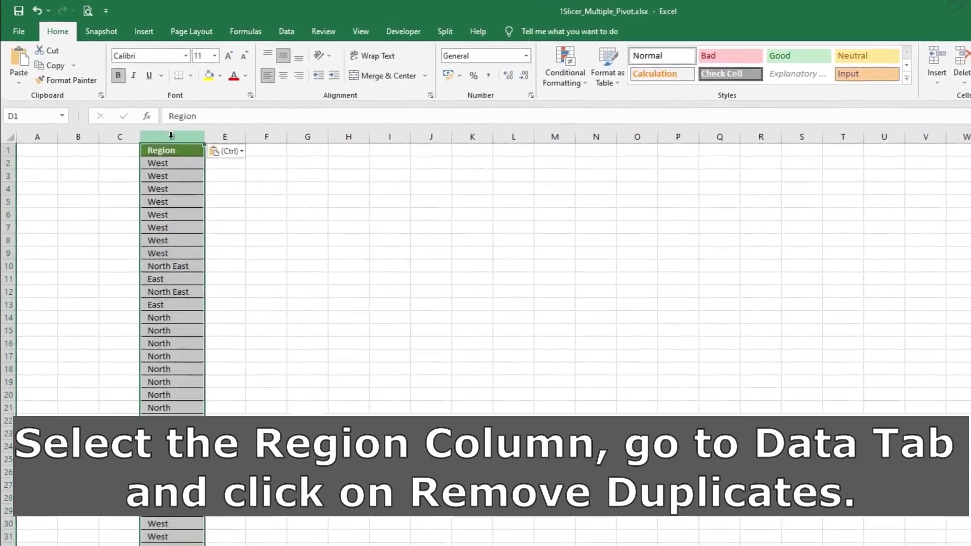
Remove the duplicate values from the pasted Region column, treating the first row as a header
{"action": "left_click", "coordinate": [286, 31]}
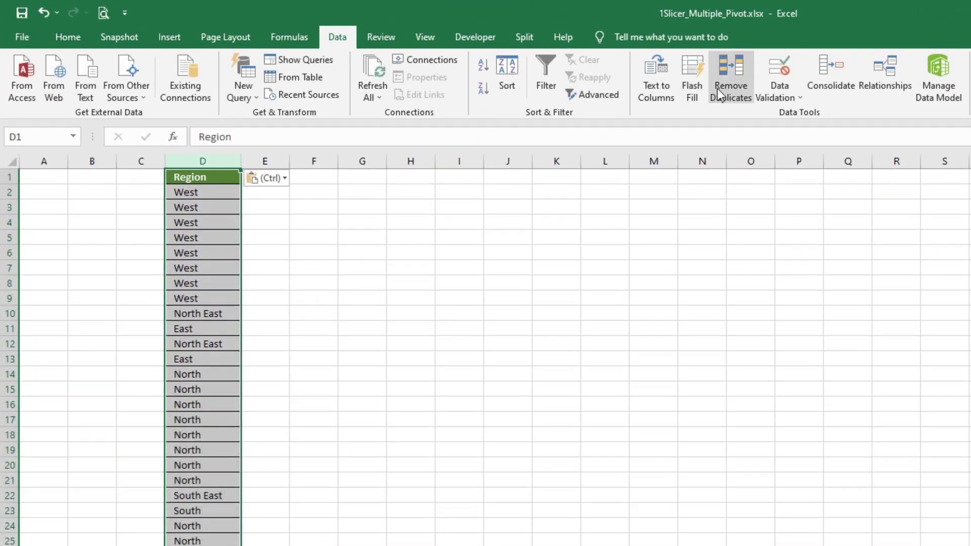
{"action": "left_click", "coordinate": [717, 89]}
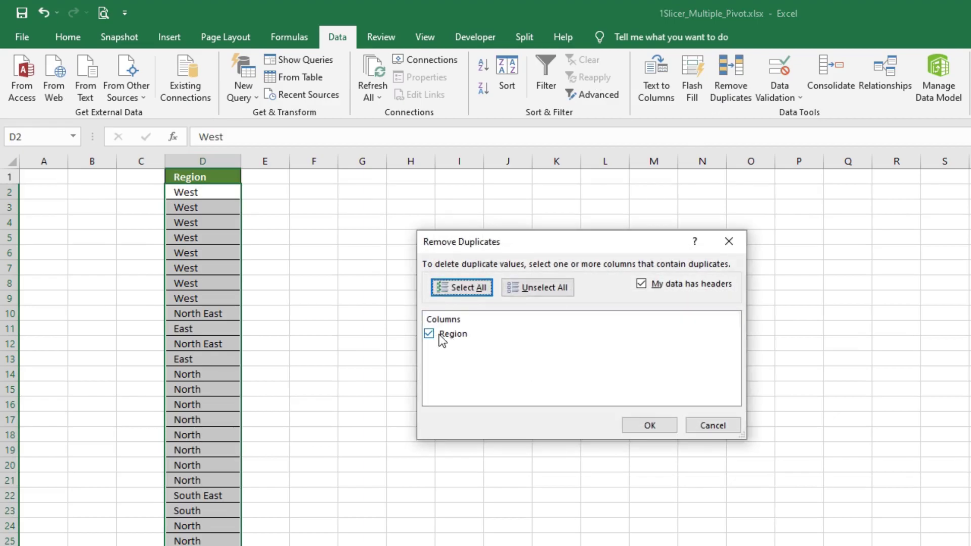
{"action": "left_click", "coordinate": [632, 427]}
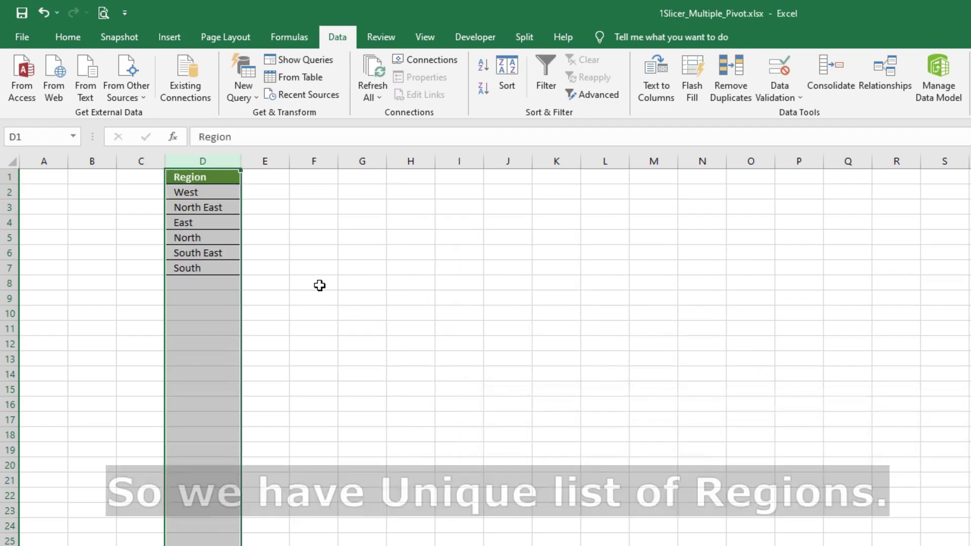
{"action": "left_click", "coordinate": [320, 285]}
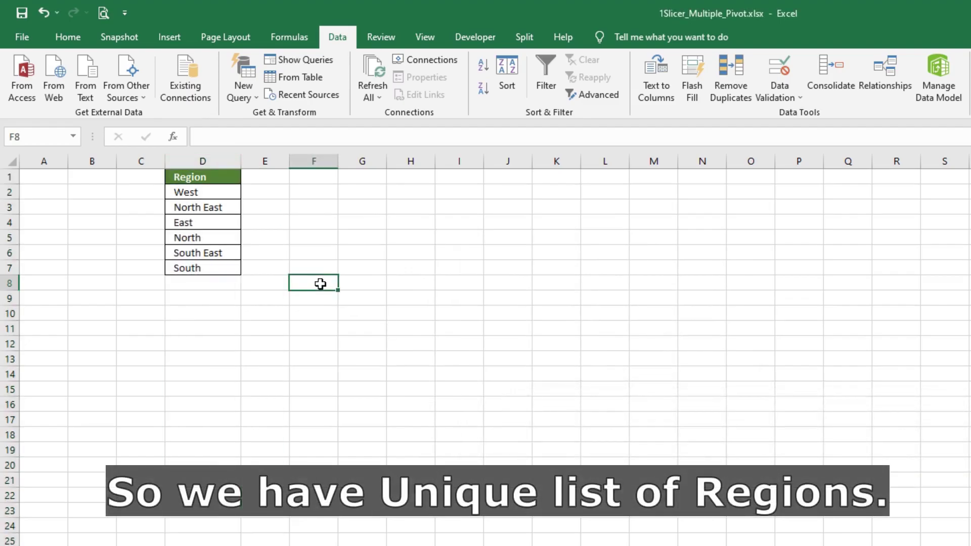
Convert the unique region list in D1:D7 into a table with headers
{"action": "left_click", "coordinate": [186, 175]}
{"action": "left_click_drag", "start_coordinate": [187, 175], "coordinate": [191, 263]}
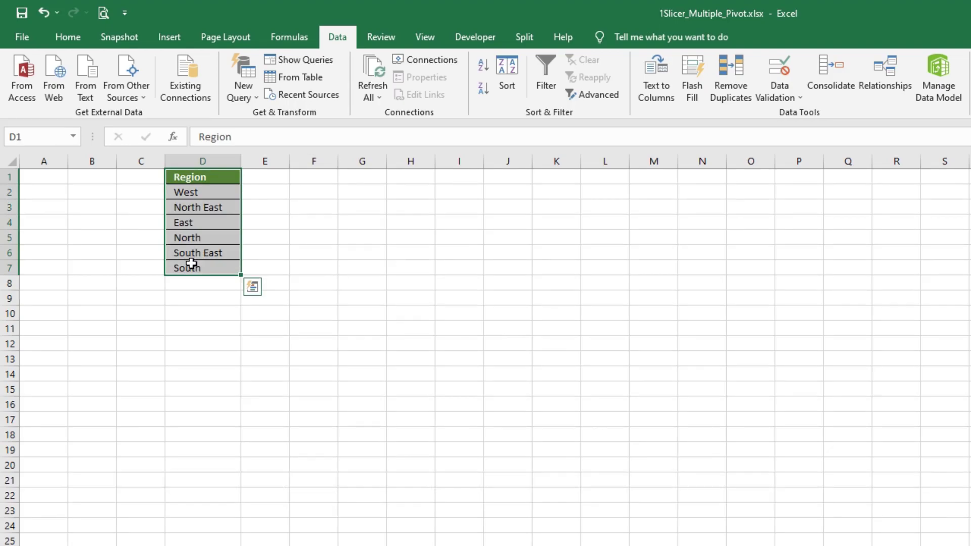
{"action": "key", "text": "ctrl+t"}
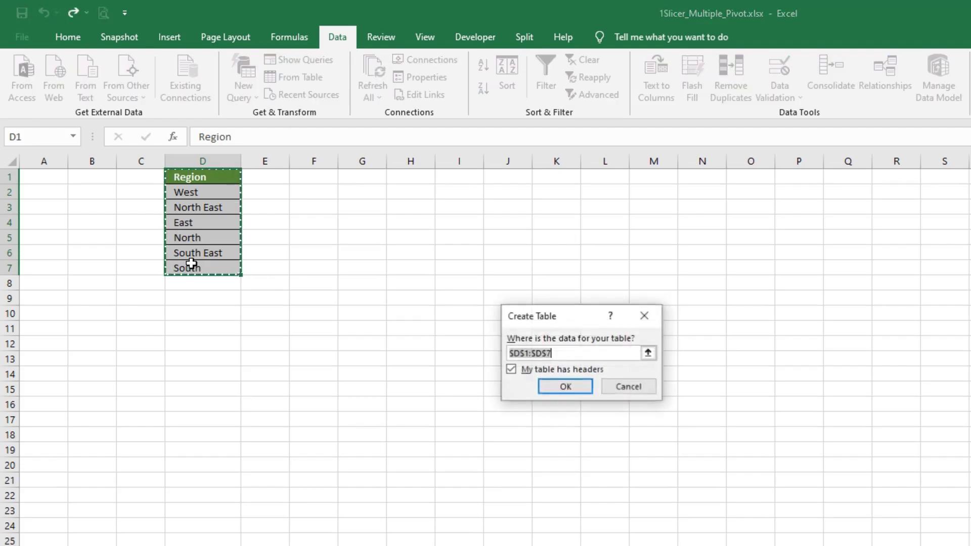
{"action": "left_click", "coordinate": [576, 384]}
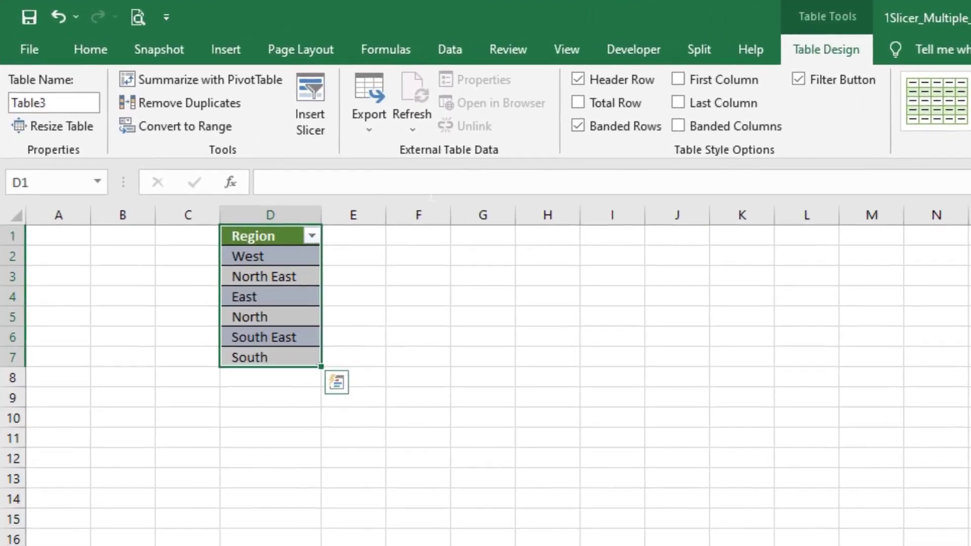
Turn off banded rows for the region list table and name the table Regions
{"action": "left_click", "coordinate": [578, 126]}
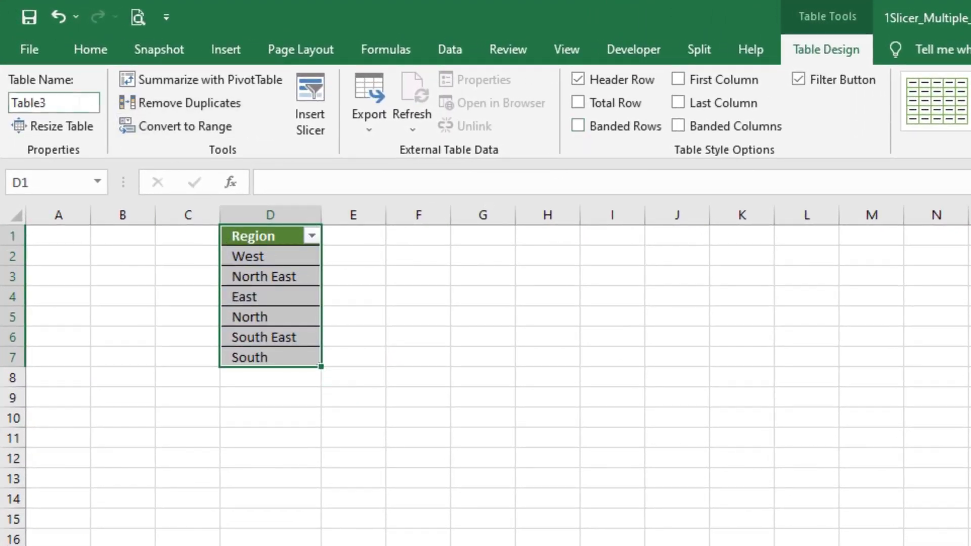
{"action": "left_click", "coordinate": [69, 101]}
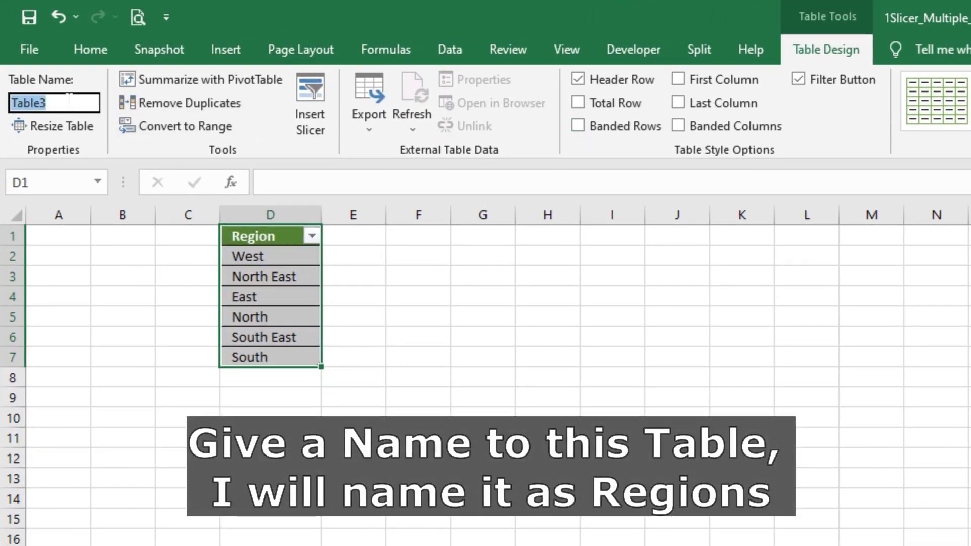
{"action": "type", "text": "Regio"}
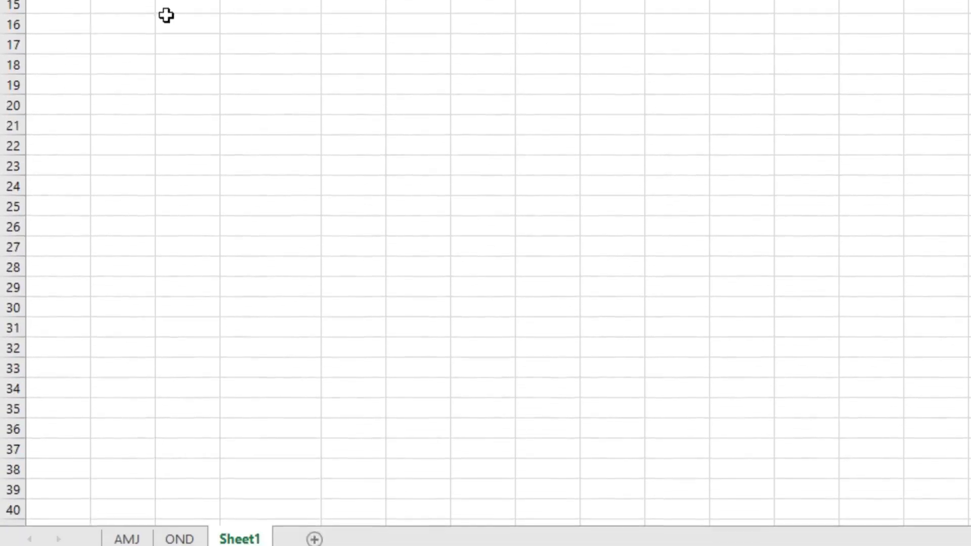
Rename the new sheet holding the region list to Region
{"action": "double_click", "coordinate": [243, 496]}
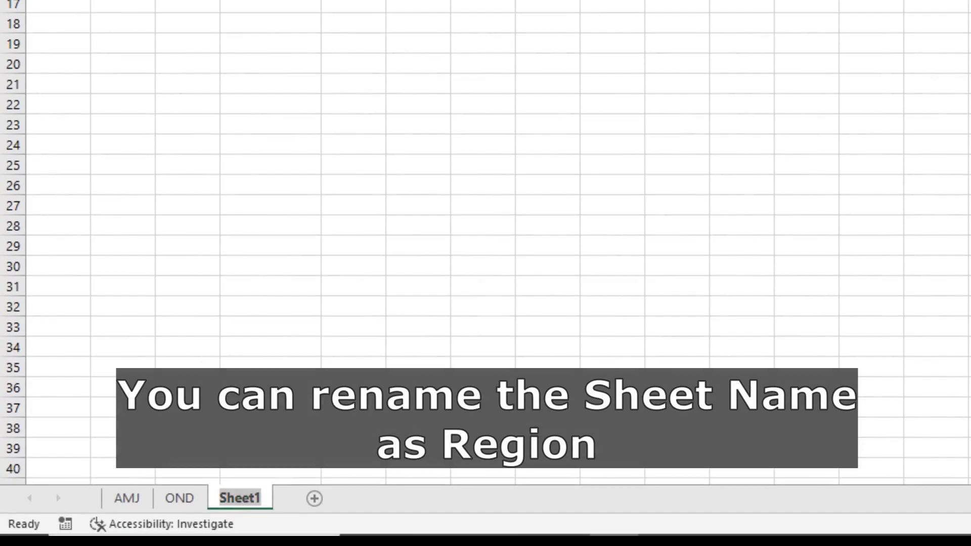
{"action": "type", "text": "Region"}
{"action": "key", "text": "Return"}
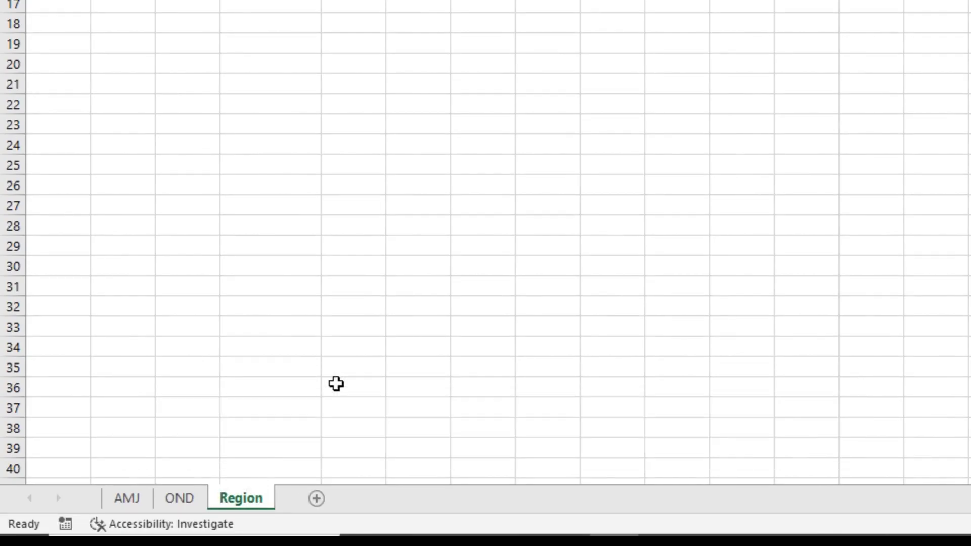
{"action": "left_click", "coordinate": [365, 211]}
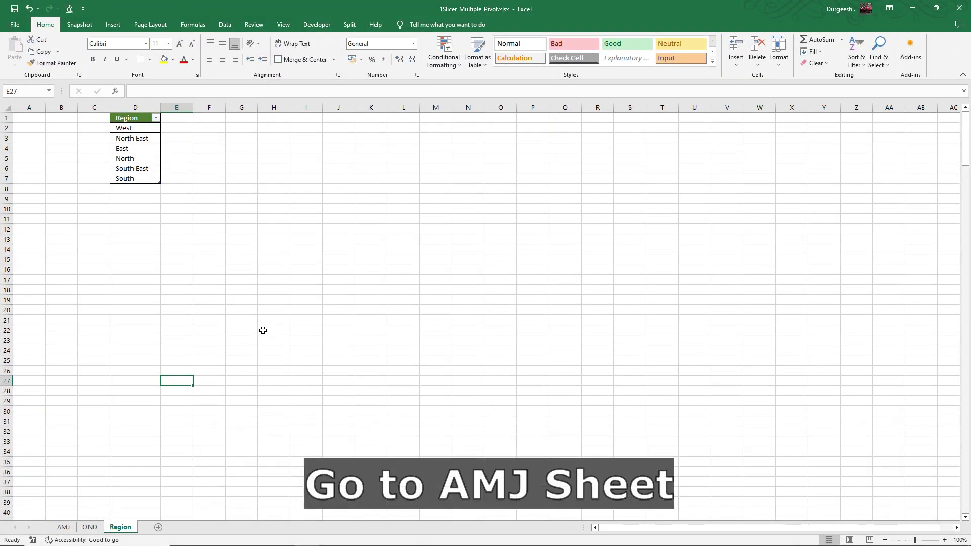
Create a pivot table from the AMJ table on a new worksheet, adding its data to the Data Model
{"action": "left_click", "coordinate": [63, 527]}
{"action": "left_click", "coordinate": [158, 238]}
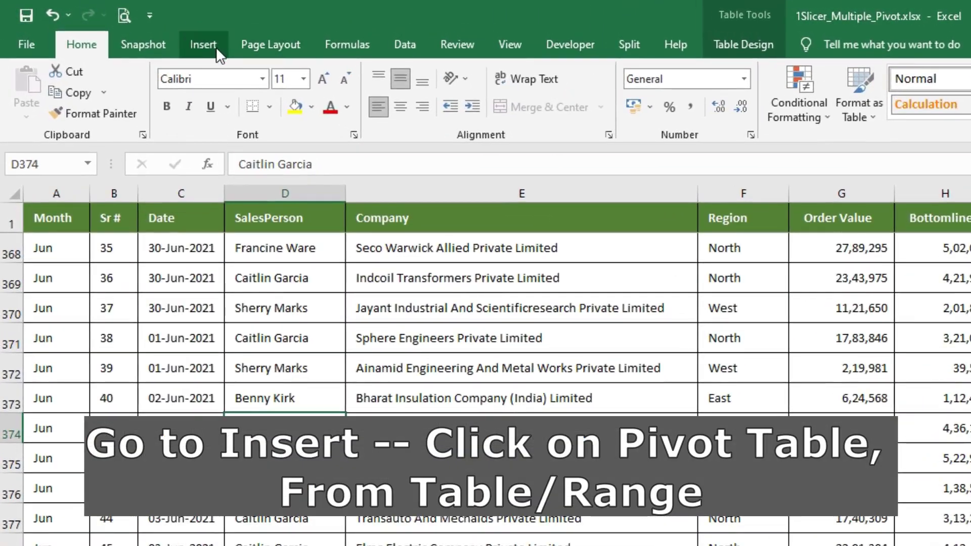
{"action": "left_click", "coordinate": [117, 26]}
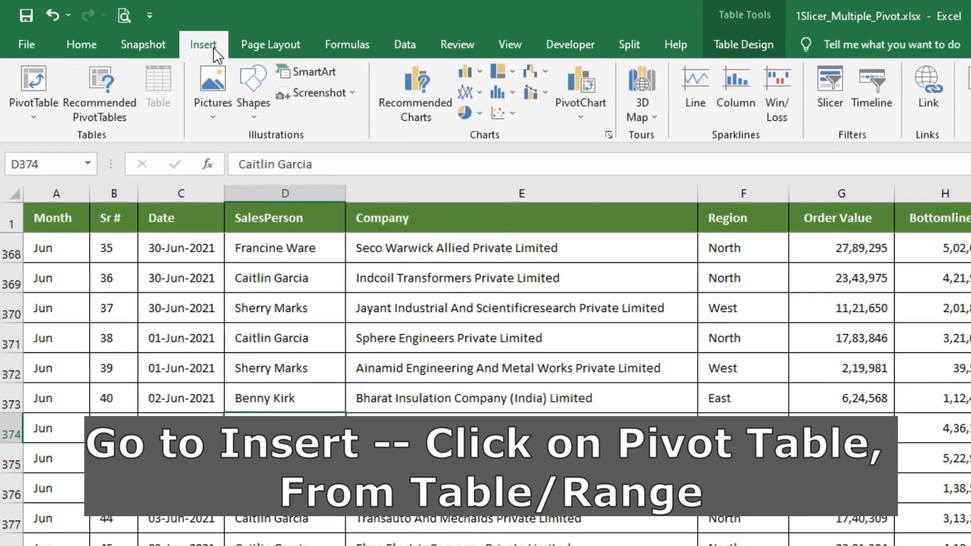
{"action": "left_click", "coordinate": [31, 120]}
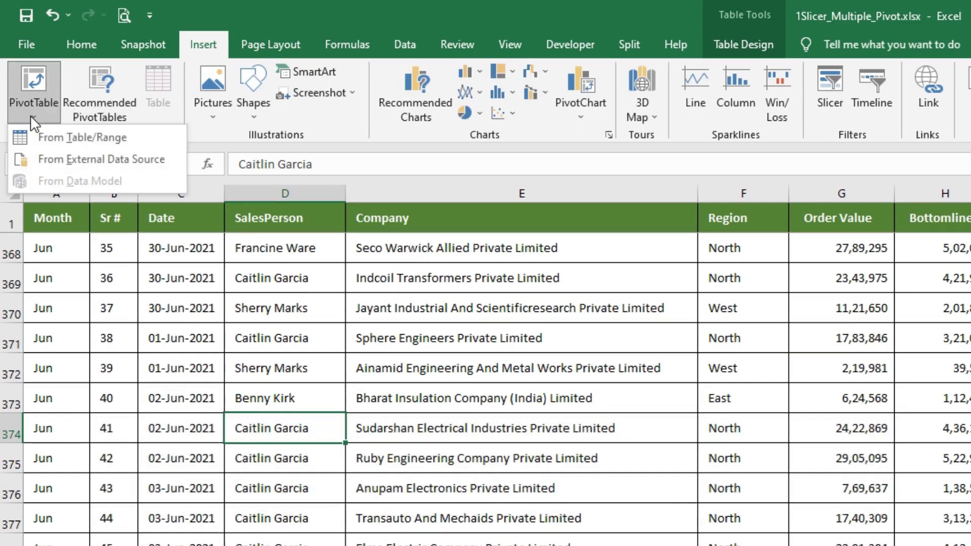
{"action": "left_click", "coordinate": [80, 137]}
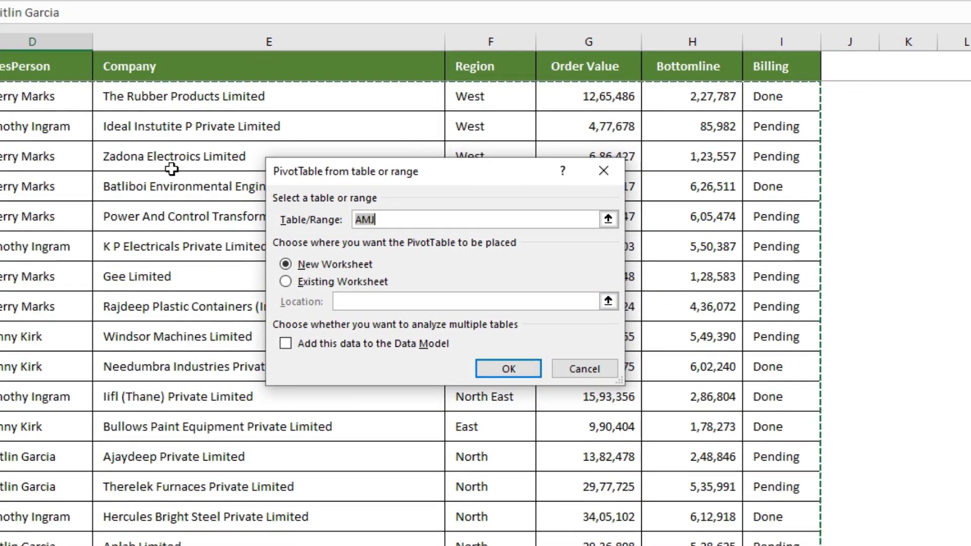
{"action": "left_click", "coordinate": [384, 217]}
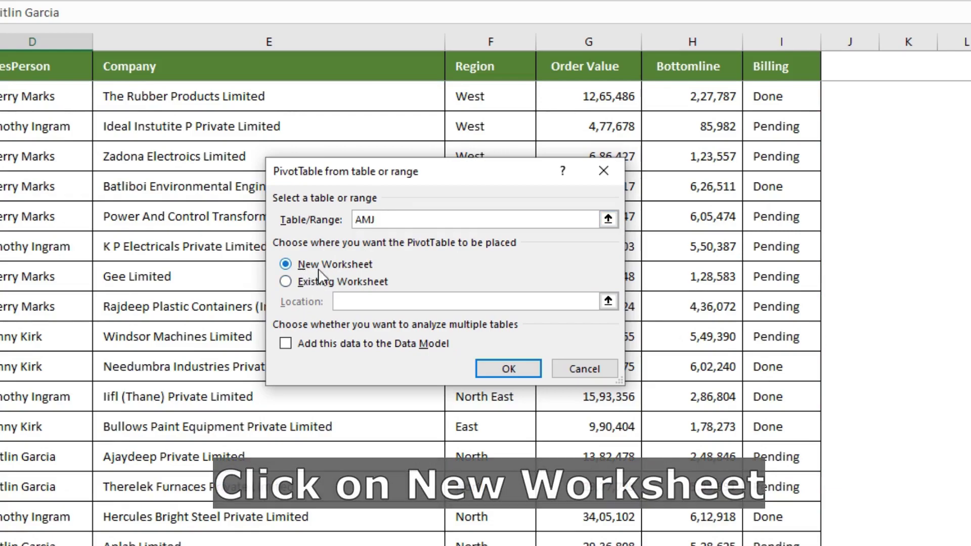
{"action": "left_click", "coordinate": [286, 346]}
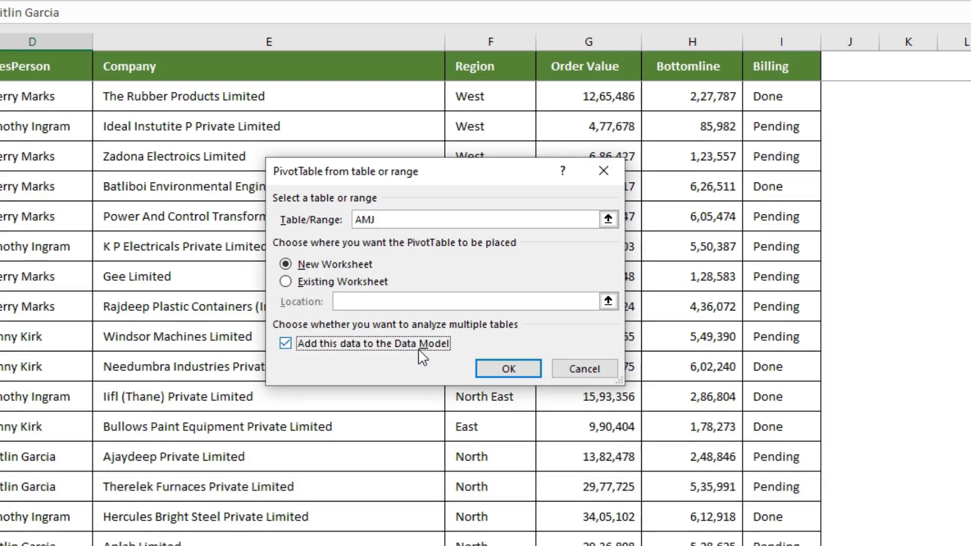
{"action": "left_click", "coordinate": [499, 371]}
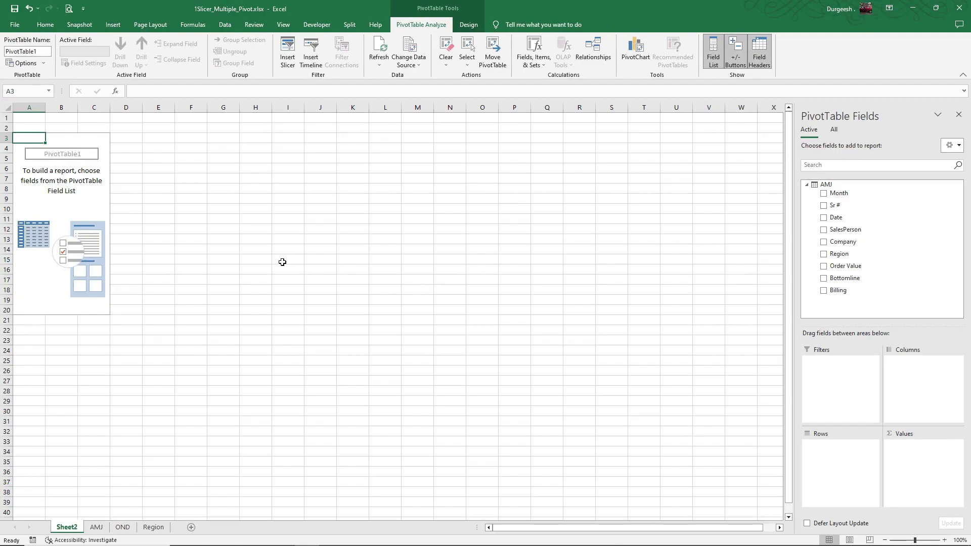
Rename the new pivot table sheet to Pivot
{"action": "double_click", "coordinate": [68, 527]}
{"action": "type", "text": "Pivot"}
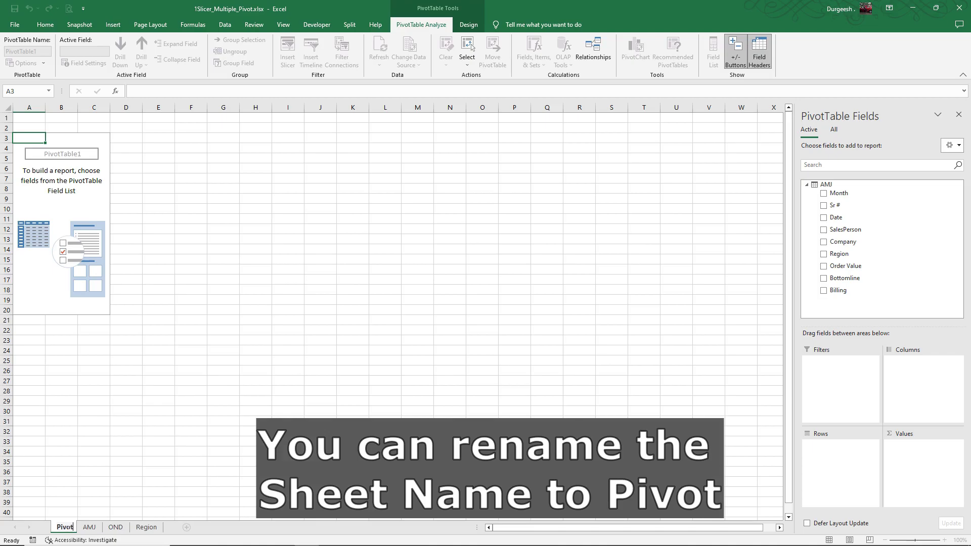
{"action": "key", "text": "Return"}
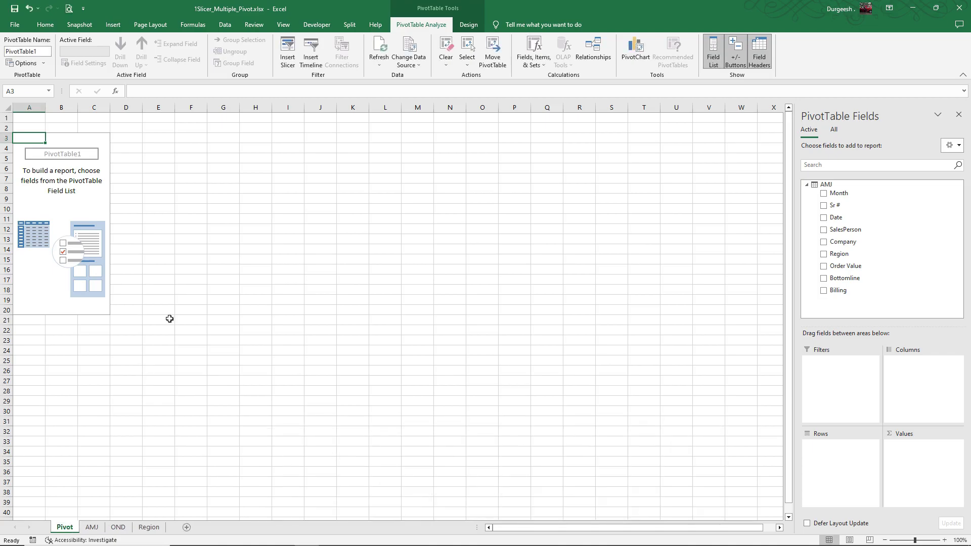
Add SalesPerson to both the rows and the values of the AMJ pivot table to count transactions per salesperson
{"action": "left_click", "coordinate": [88, 139]}
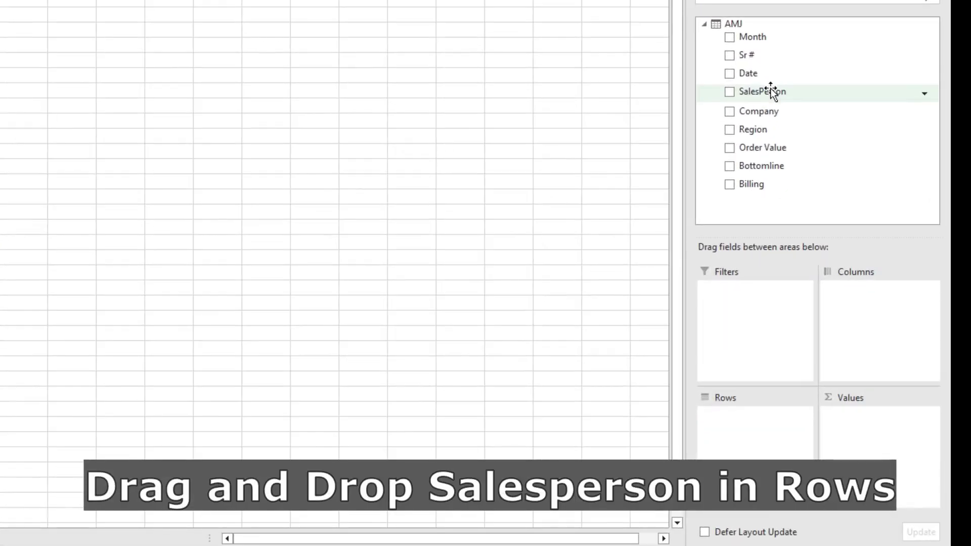
{"action": "left_click_drag", "start_coordinate": [769, 91], "coordinate": [763, 428]}
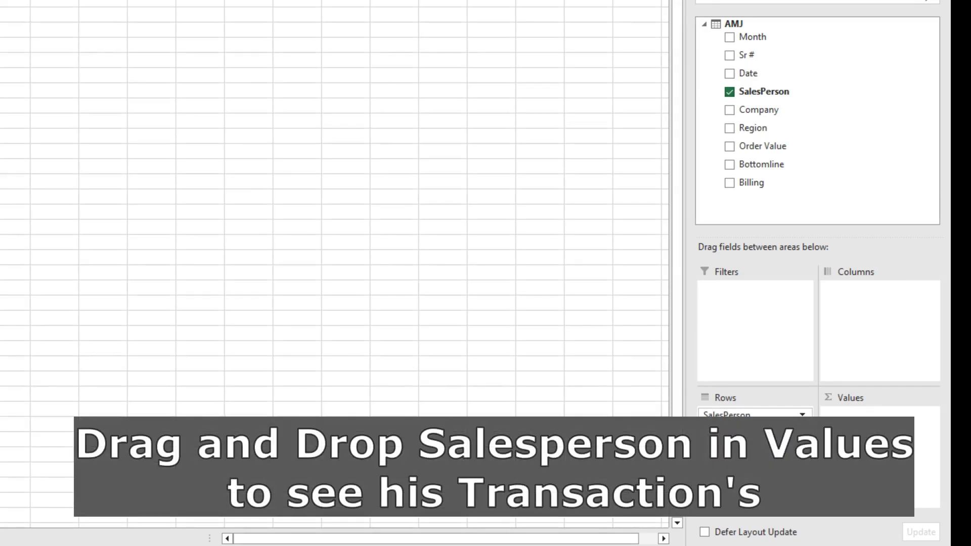
{"action": "left_click_drag", "start_coordinate": [787, 94], "coordinate": [886, 427]}
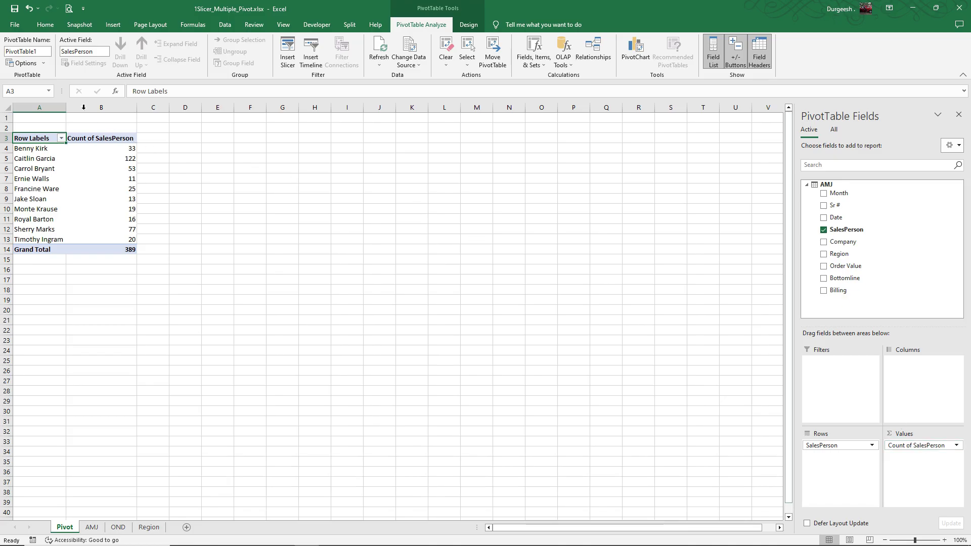
Insert two blank columns before the pivot table so that it starts in column C
{"action": "key", "text": "ctrl+shift+equal"}
{"action": "key", "text": "ctrl+shift+equal"}
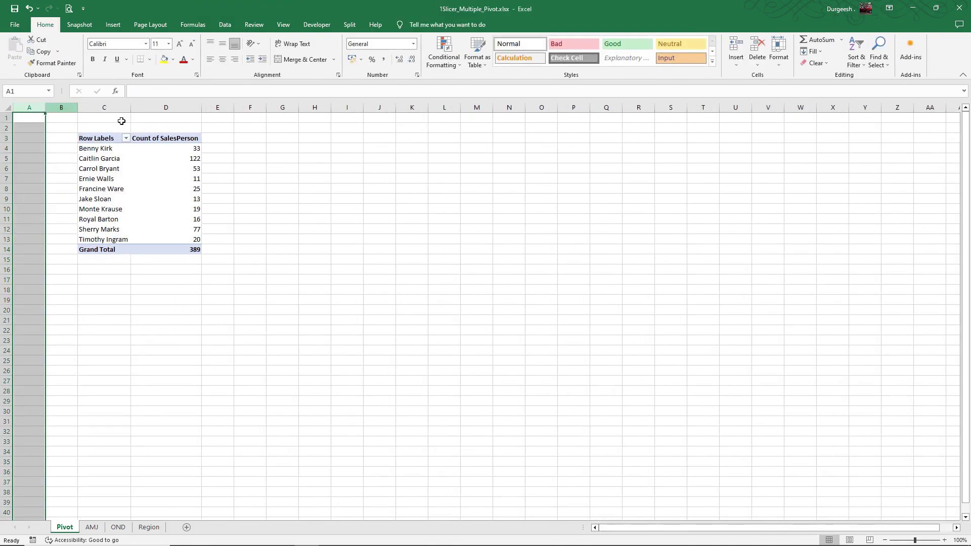
{"action": "left_click", "coordinate": [347, 169]}
Rename the pivot table headers in C3 and D3 to SalesPerson and Transactions
{"action": "left_click", "coordinate": [109, 138]}
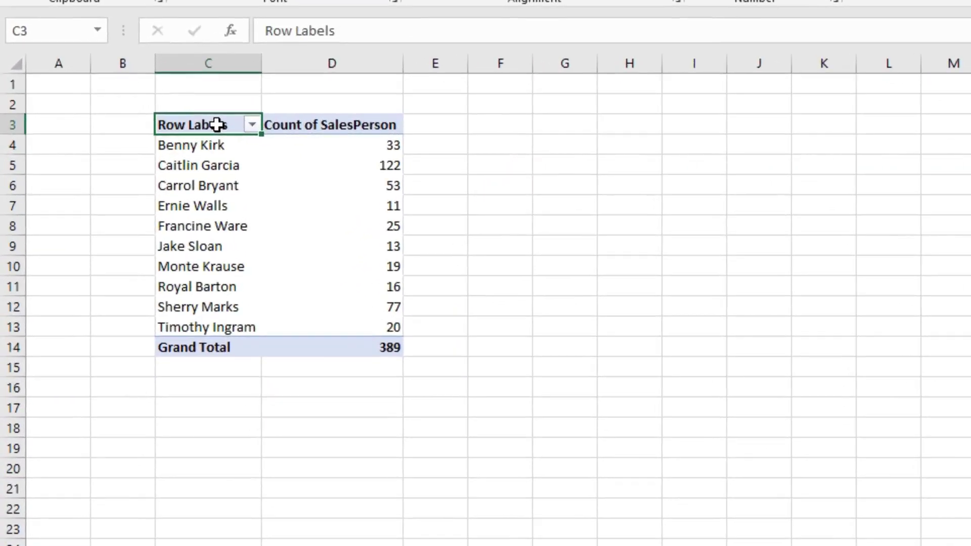
{"action": "type", "text": "SalesPerson"}
{"action": "key", "text": "Return"}
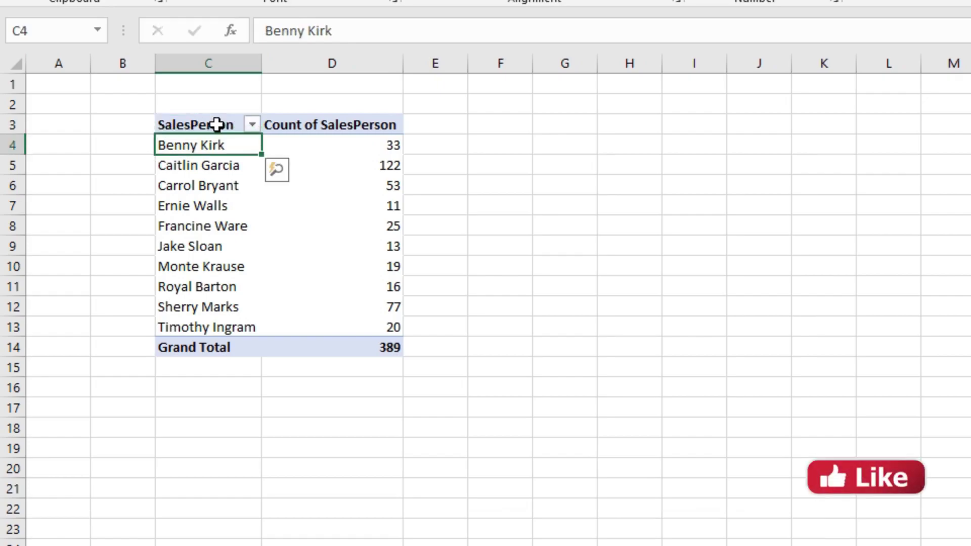
{"action": "left_click", "coordinate": [279, 121]}
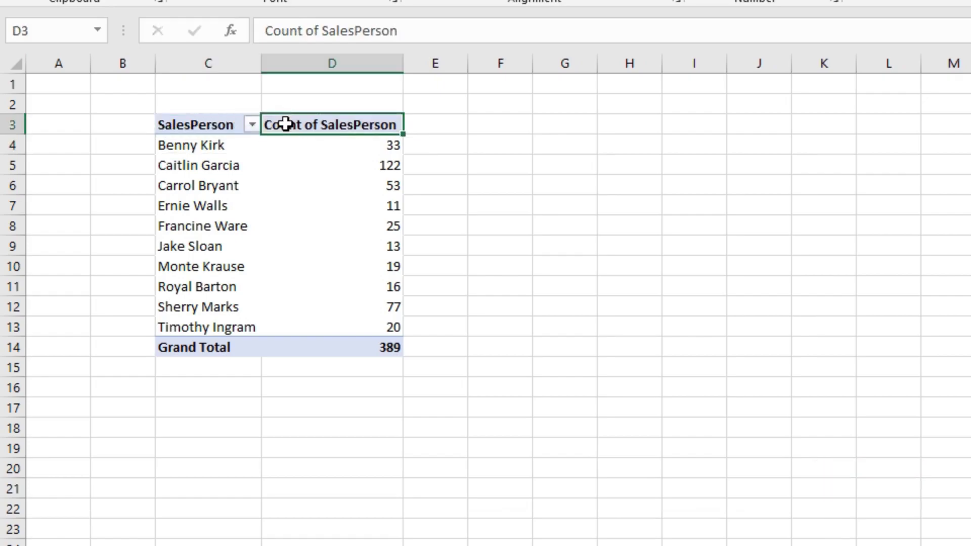
{"action": "type", "text": "Transac"}
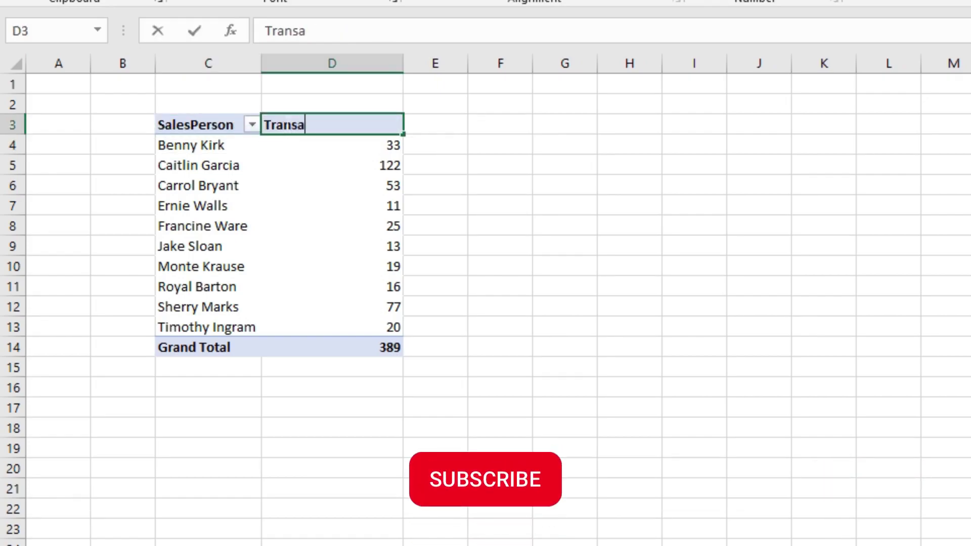
{"action": "type", "text": "tions"}
{"action": "key", "text": "Return"}
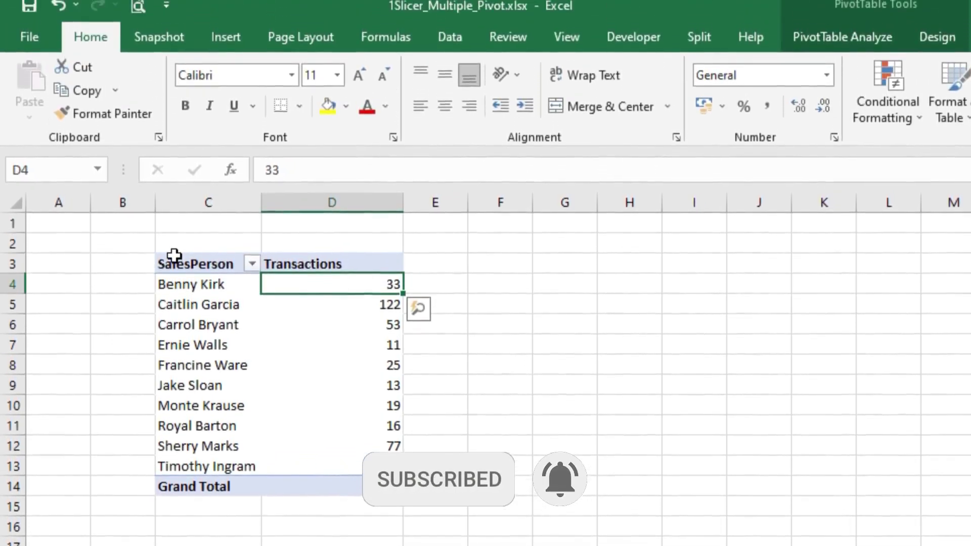
Name the AMJ sales pivot table AMJPivot
{"action": "left_click", "coordinate": [173, 136]}
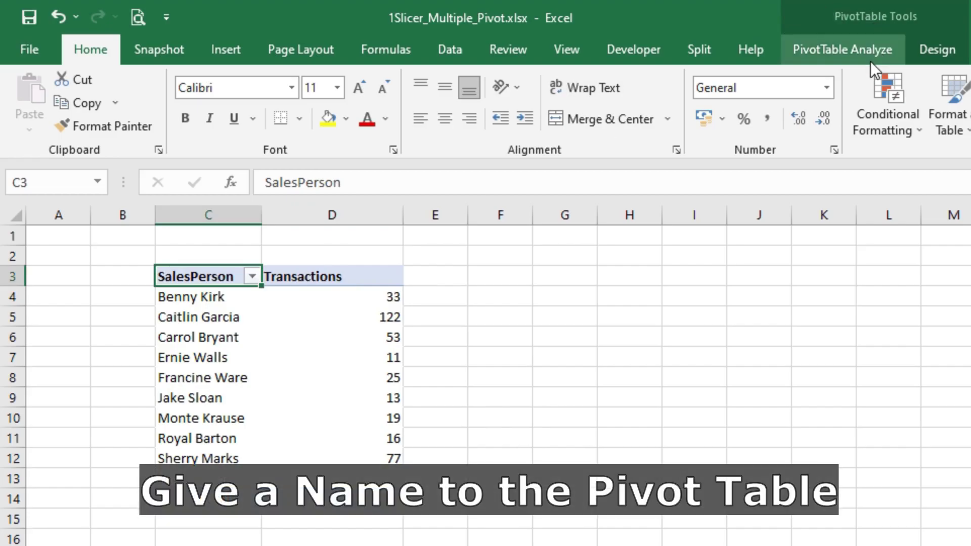
{"action": "left_click", "coordinate": [866, 48]}
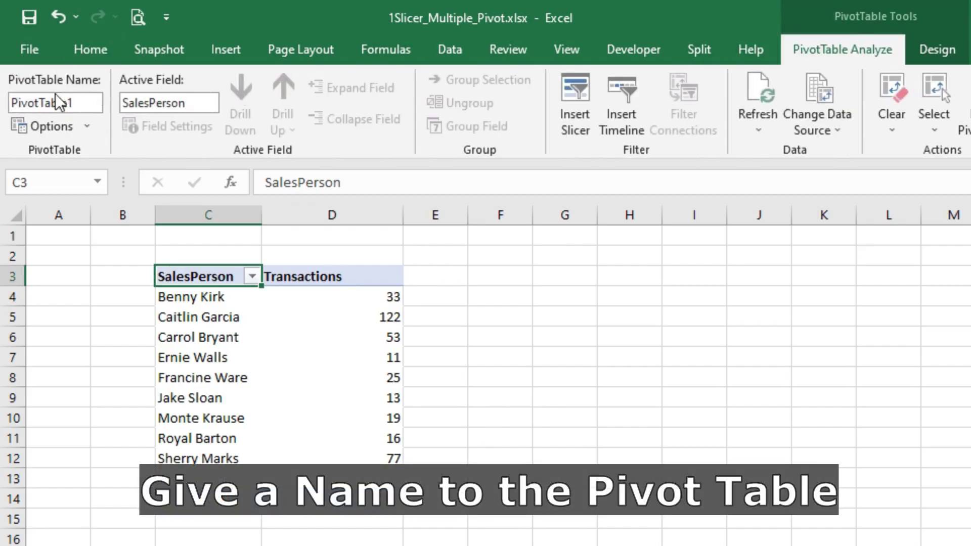
{"action": "left_click", "coordinate": [94, 104]}
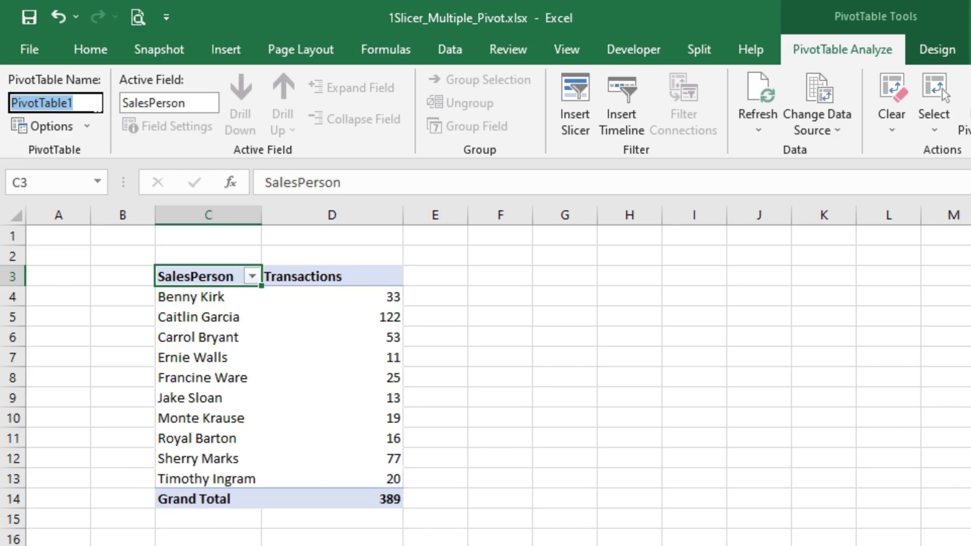
{"action": "type", "text": "AMJPivot"}
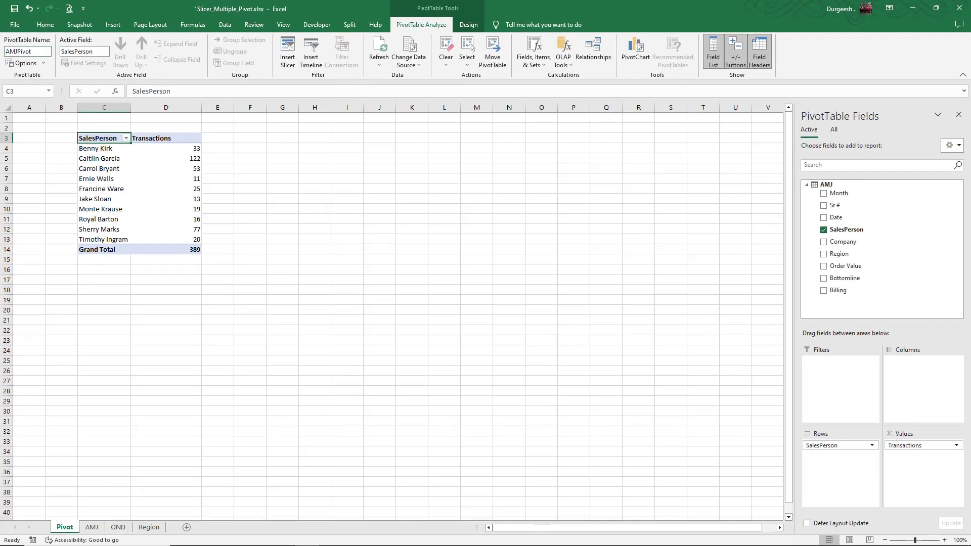
{"action": "left_click", "coordinate": [296, 415]}
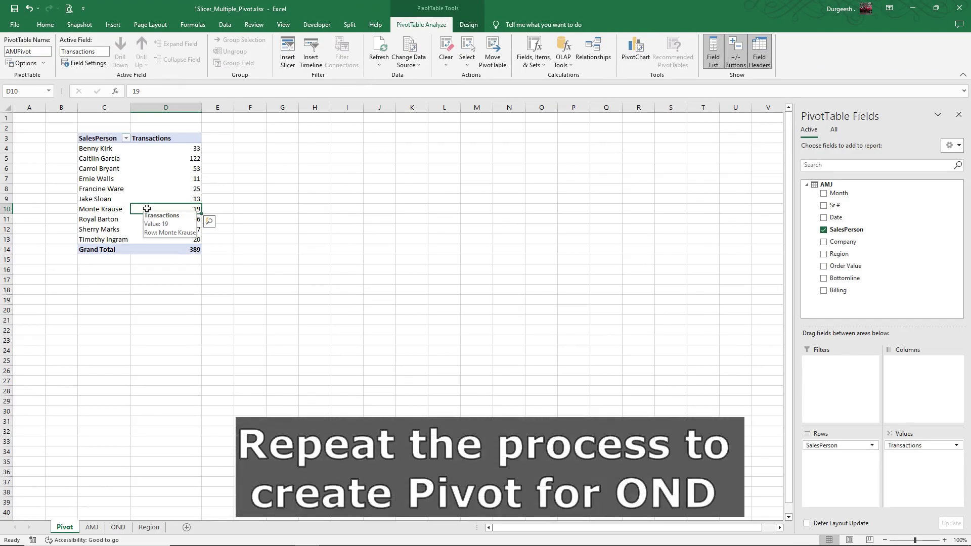
Start a pivot table from the OND table and have its data added to the Data Model
{"action": "left_click", "coordinate": [92, 528]}
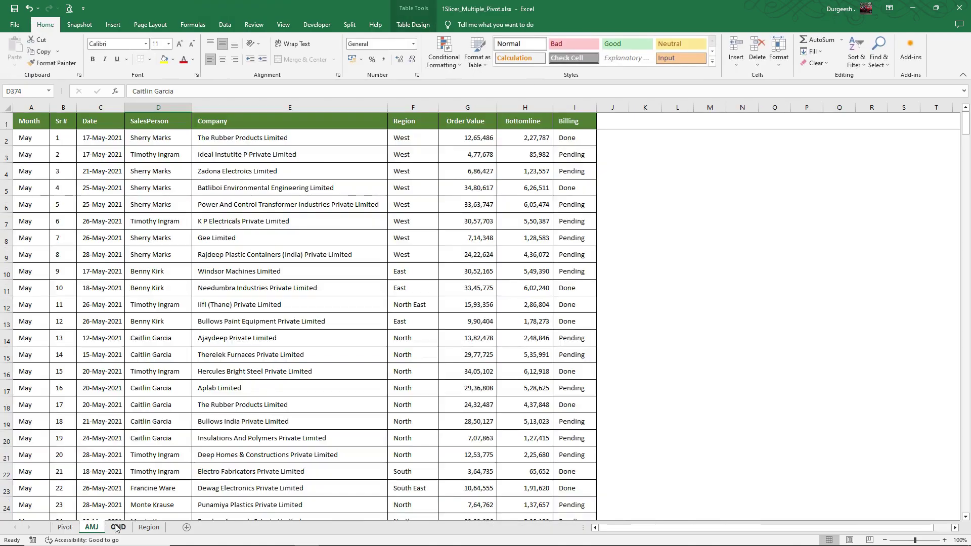
{"action": "left_click", "coordinate": [117, 528]}
{"action": "left_click", "coordinate": [95, 257]}
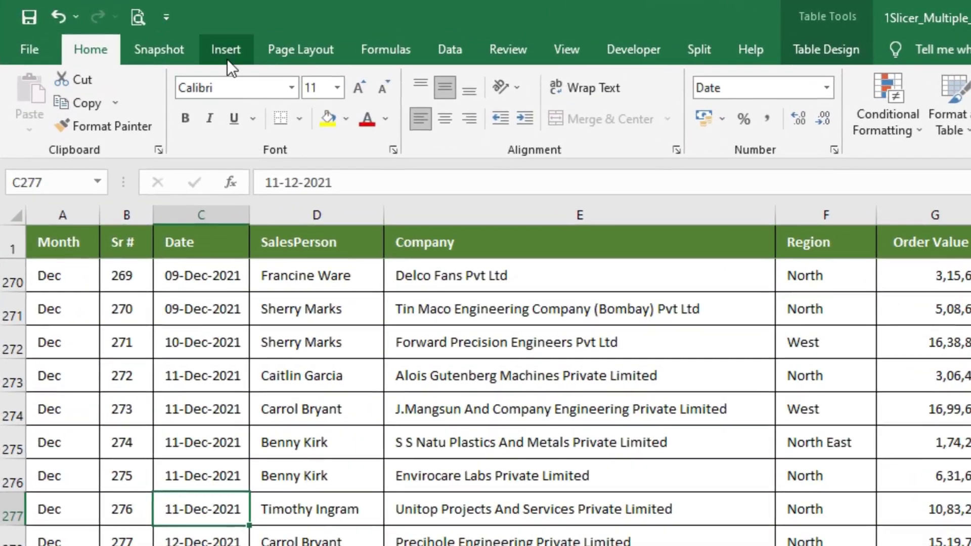
{"action": "left_click", "coordinate": [227, 50]}
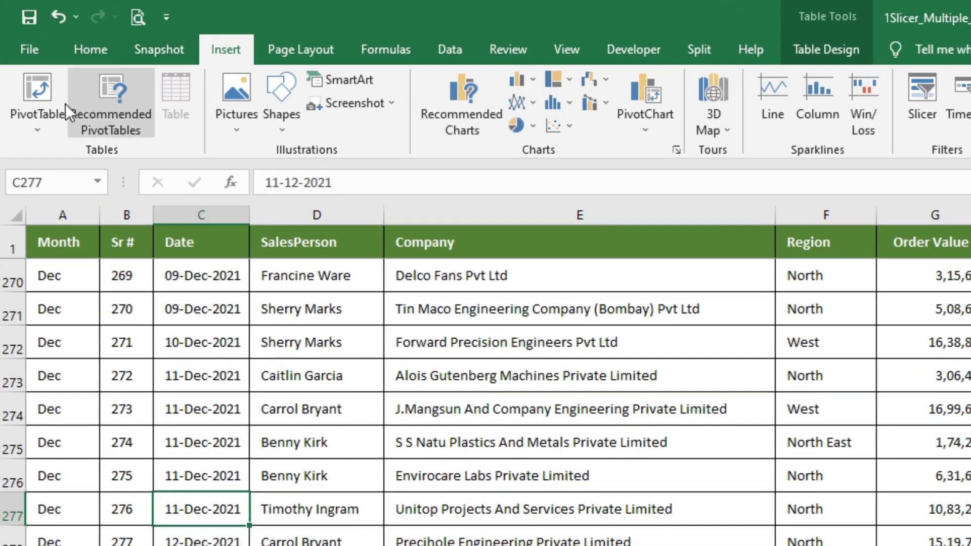
{"action": "left_click", "coordinate": [32, 129]}
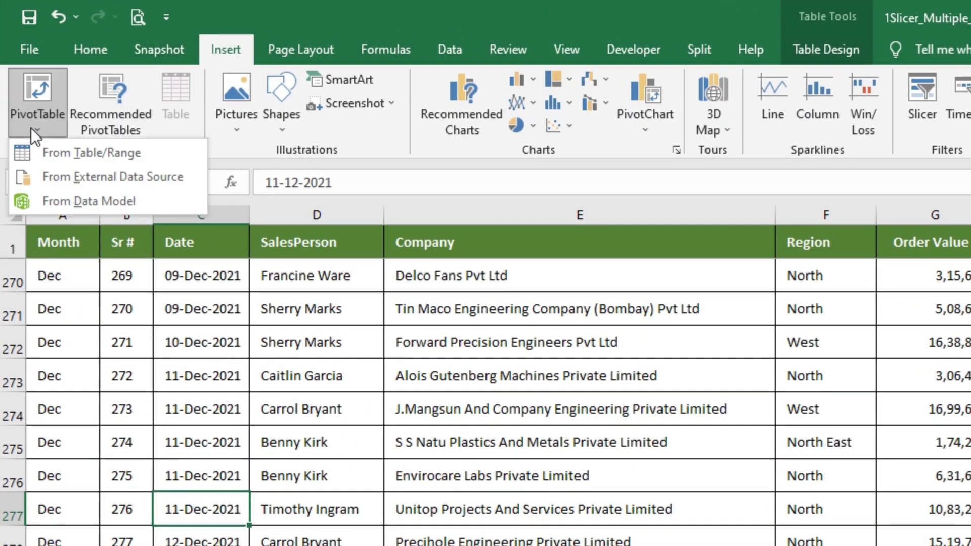
{"action": "left_click", "coordinate": [86, 153]}
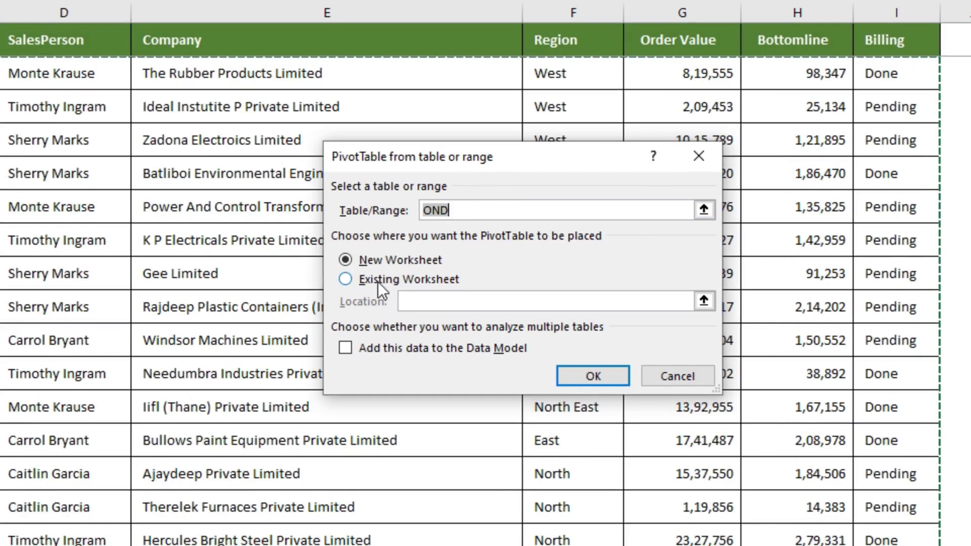
{"action": "left_click", "coordinate": [404, 354]}
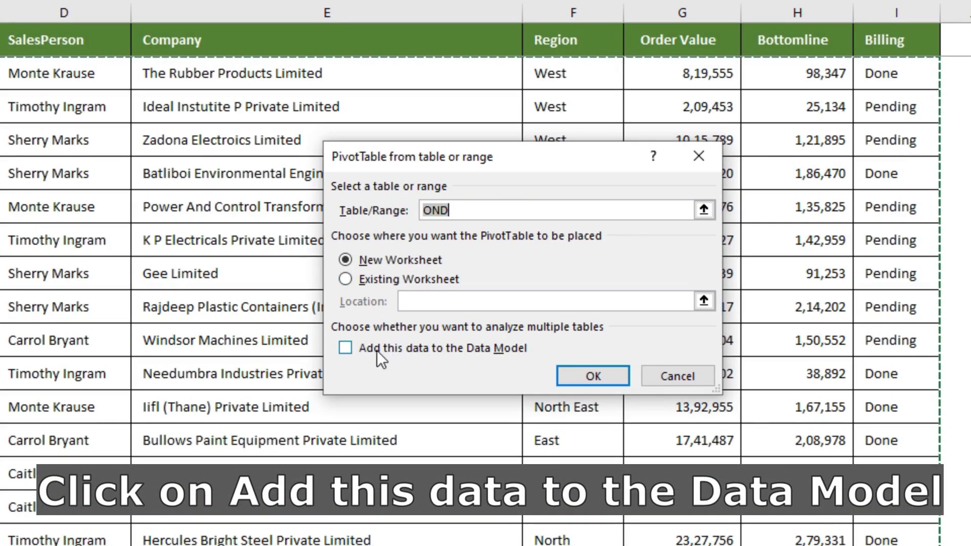
Place the OND pivot table on the existing Pivot sheet at cell G3 and create it
{"action": "left_click", "coordinate": [375, 281]}
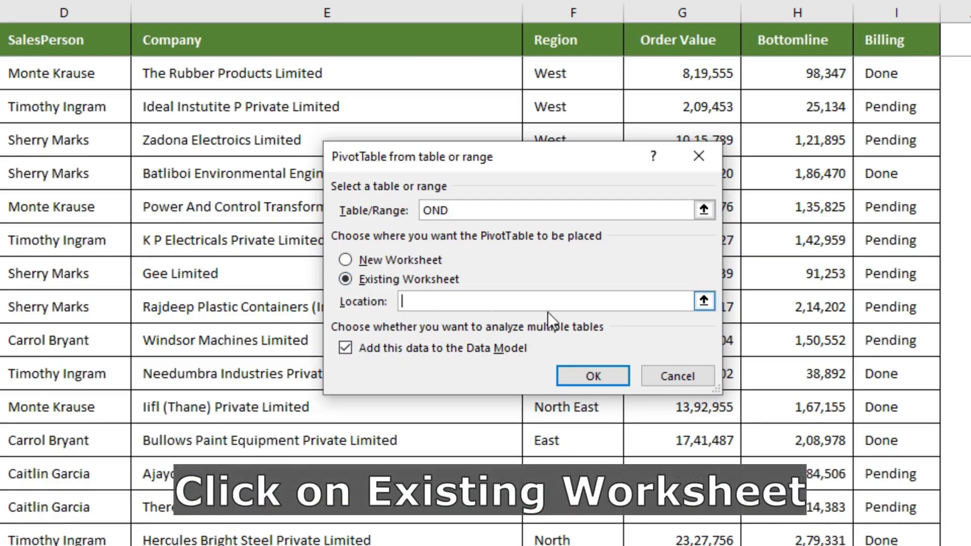
{"action": "left_click", "coordinate": [704, 300]}
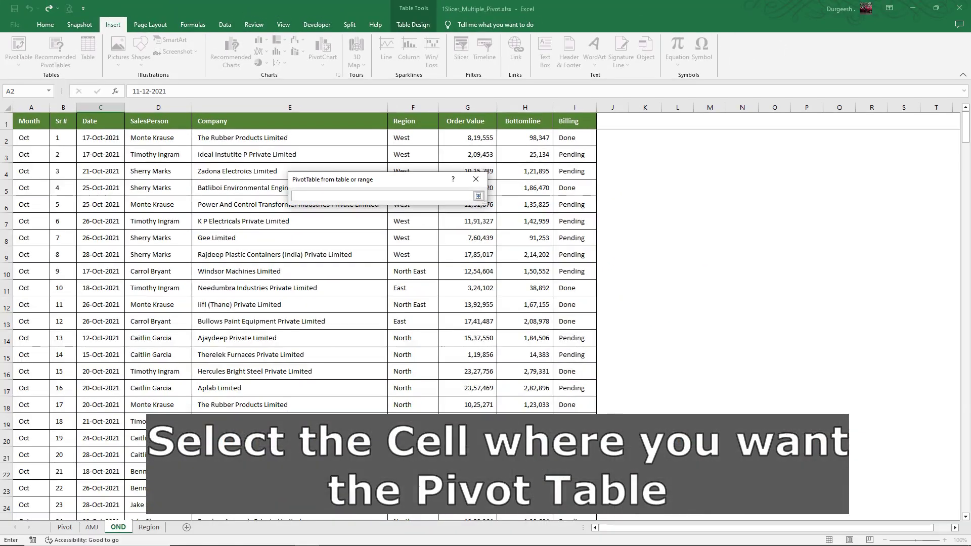
{"action": "left_click", "coordinate": [71, 531]}
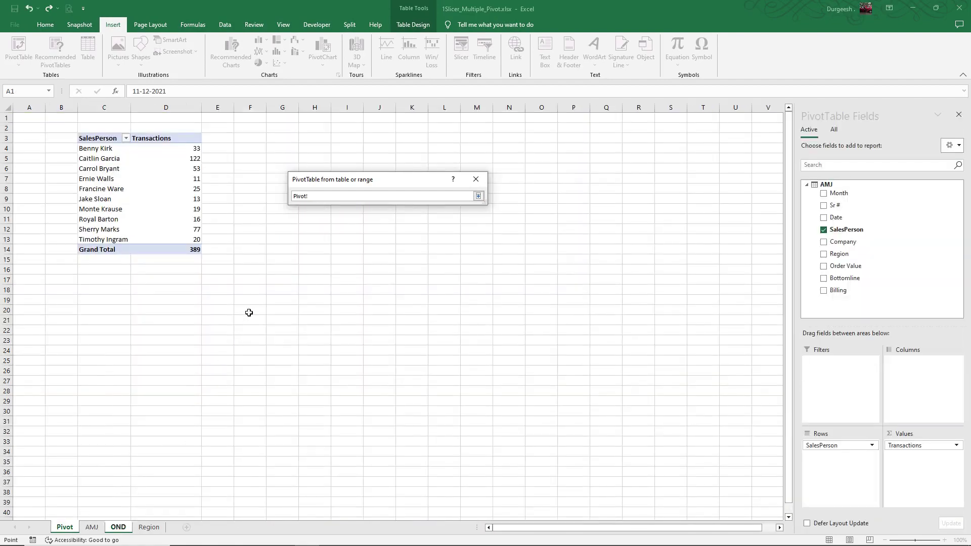
{"action": "left_click", "coordinate": [278, 140]}
{"action": "left_click", "coordinate": [478, 196]}
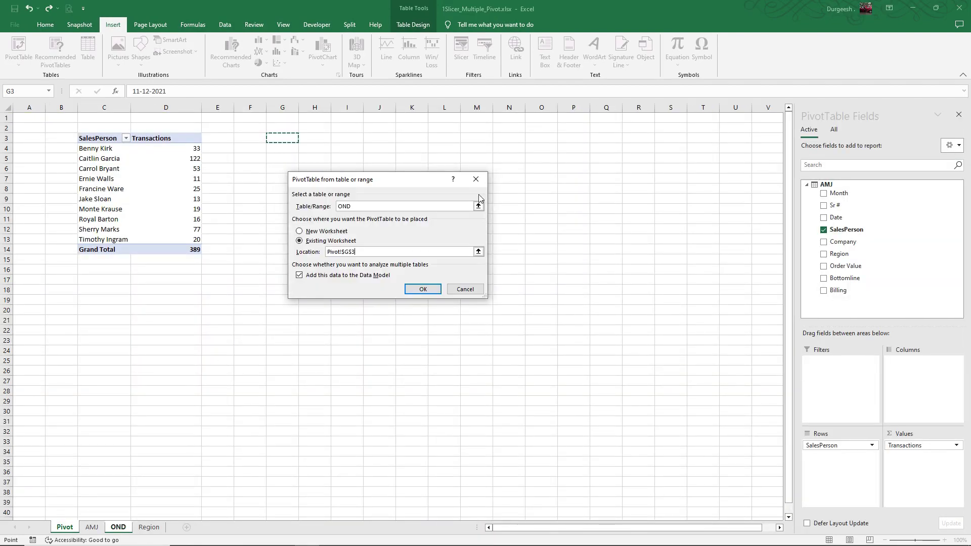
{"action": "left_click", "coordinate": [423, 290]}
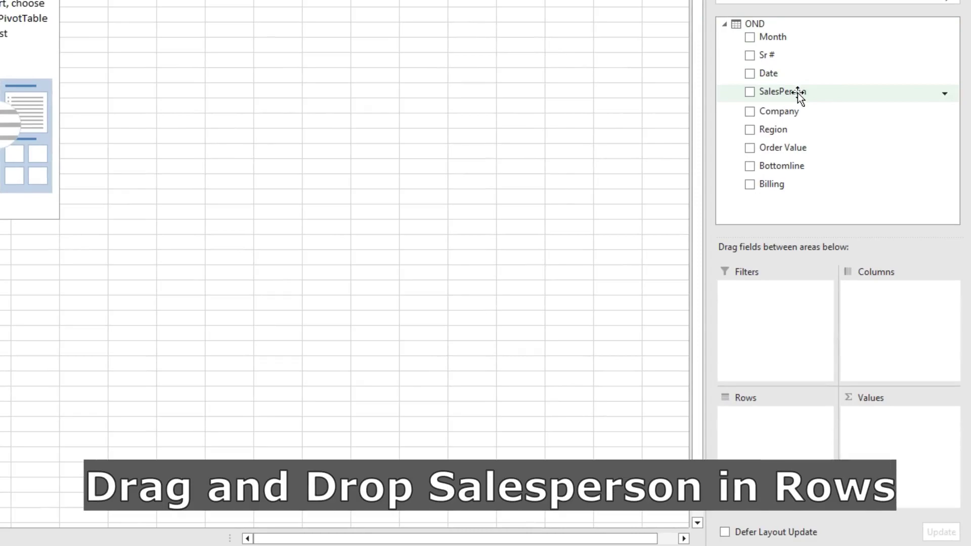
Add SalesPerson to the OND pivot table as the row field and as a count in the values
{"action": "left_click_drag", "start_coordinate": [798, 96], "coordinate": [779, 434]}
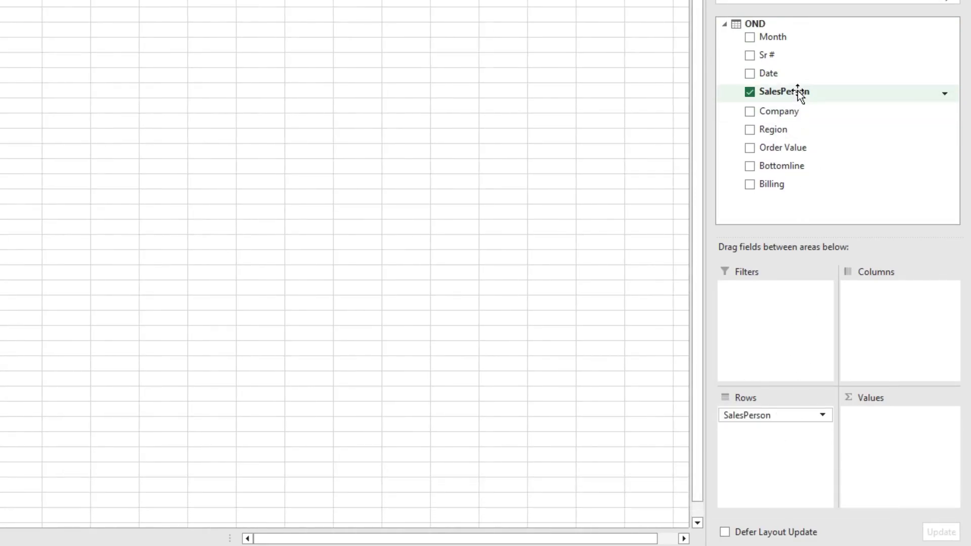
{"action": "left_click_drag", "start_coordinate": [797, 91], "coordinate": [890, 413]}
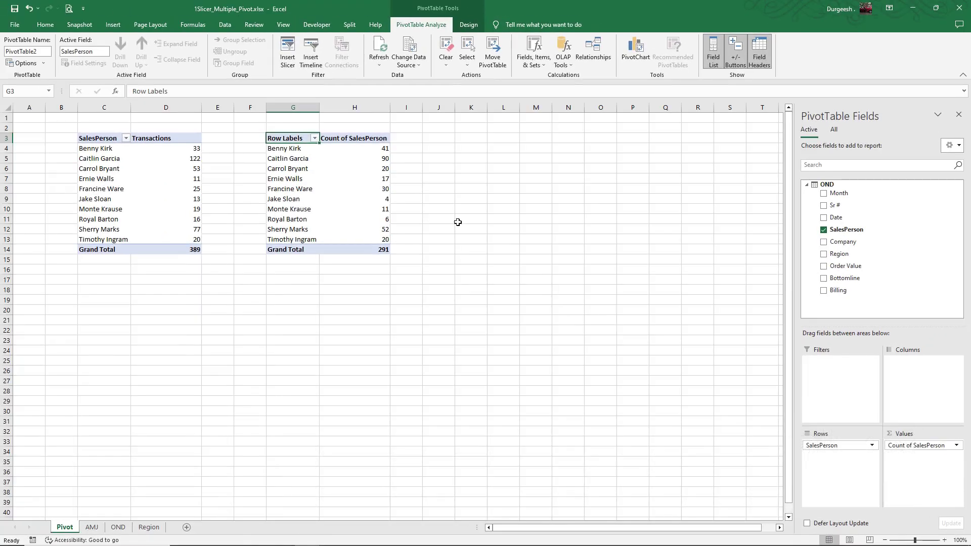
{"action": "left_click", "coordinate": [366, 165]}
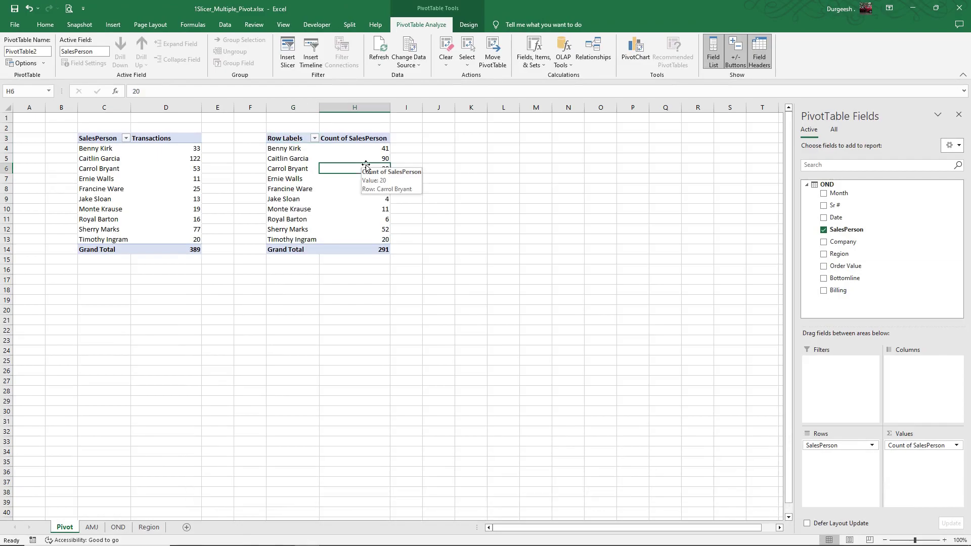
Enter the headings OND in G2 and AMJ in C2 above their pivot tables
{"action": "left_click", "coordinate": [287, 124]}
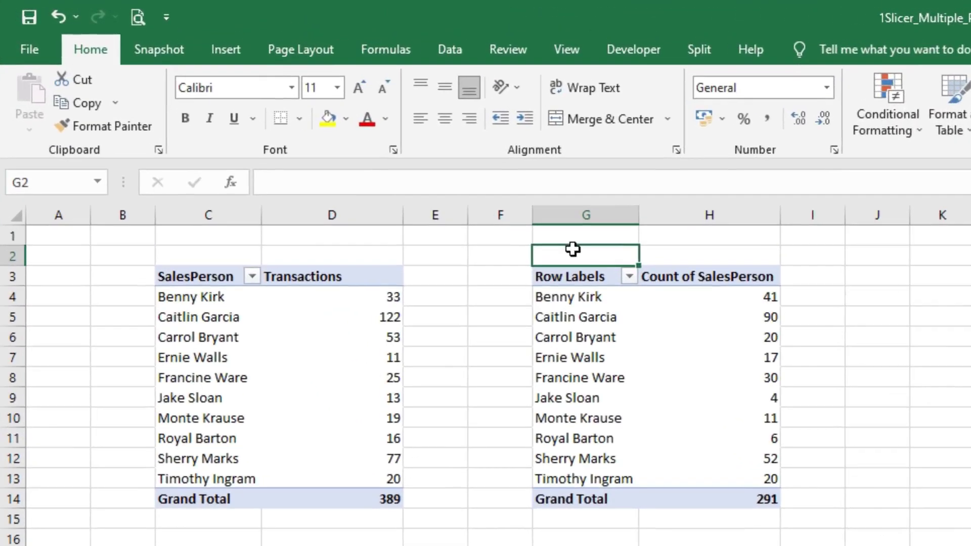
{"action": "type", "text": "OND"}
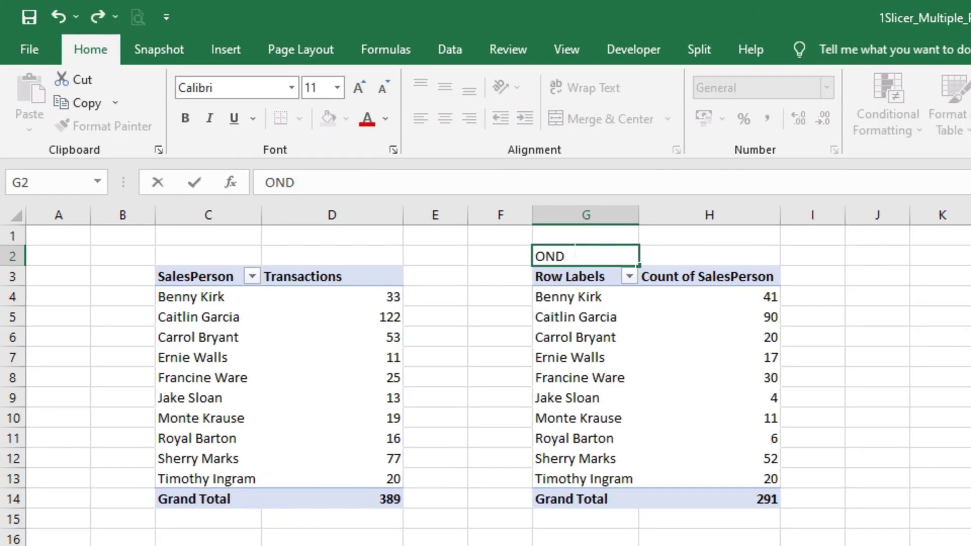
{"action": "key", "text": "Return"}
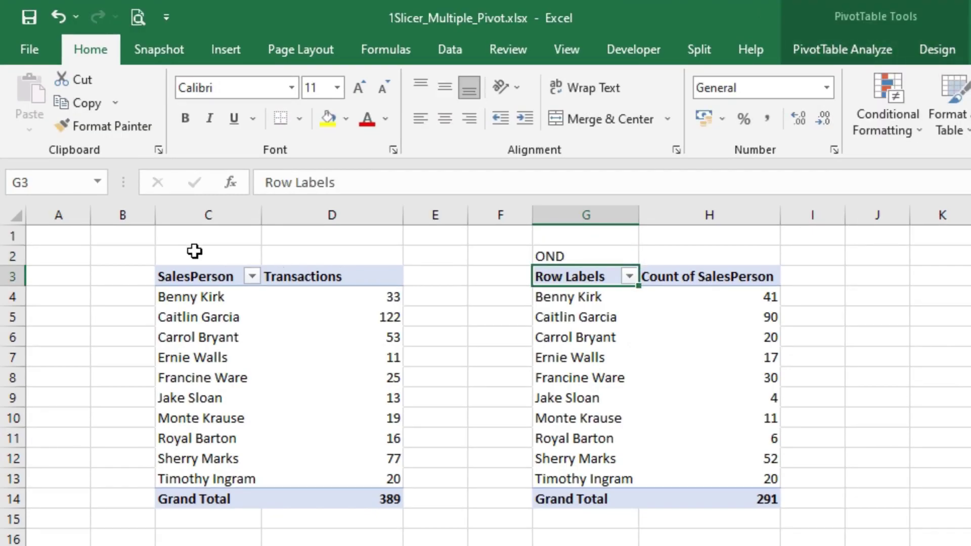
{"action": "left_click", "coordinate": [195, 251]}
{"action": "type", "text": "AMJ"}
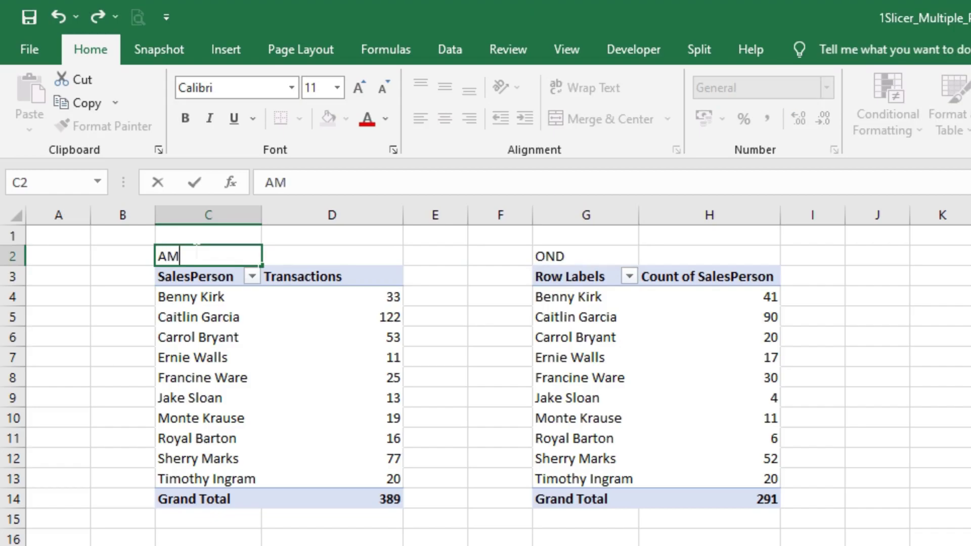
{"action": "key", "text": "Return"}
Format the AMJ heading: merge and centre it across C2:D2, fill it light green, and middle-align it in a taller row 2
{"action": "left_click_drag", "start_coordinate": [195, 252], "coordinate": [330, 256]}
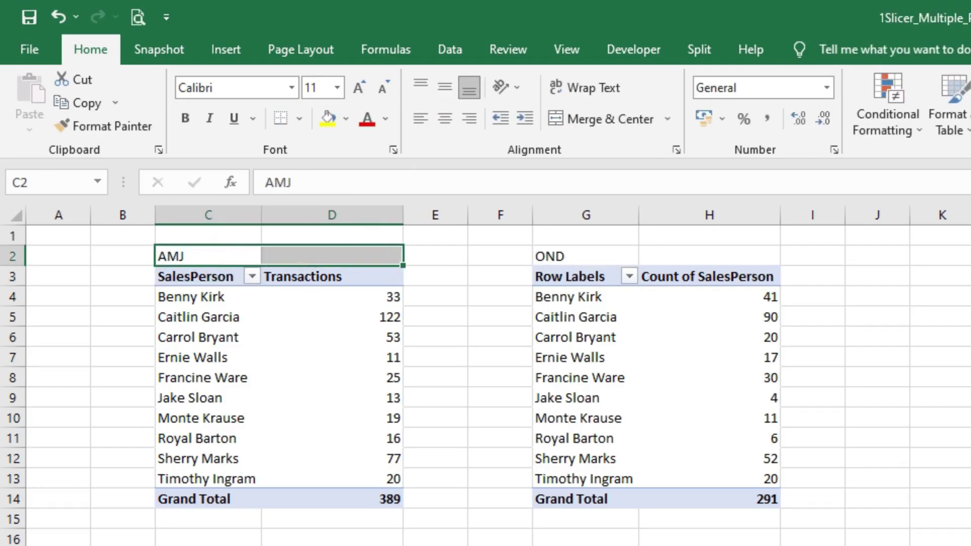
{"action": "left_click", "coordinate": [587, 117]}
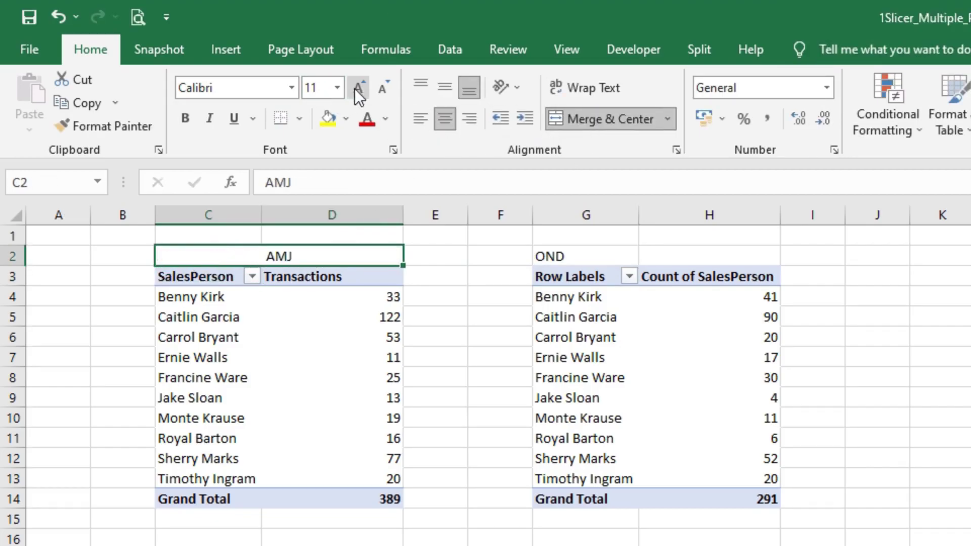
{"action": "left_click", "coordinate": [352, 120]}
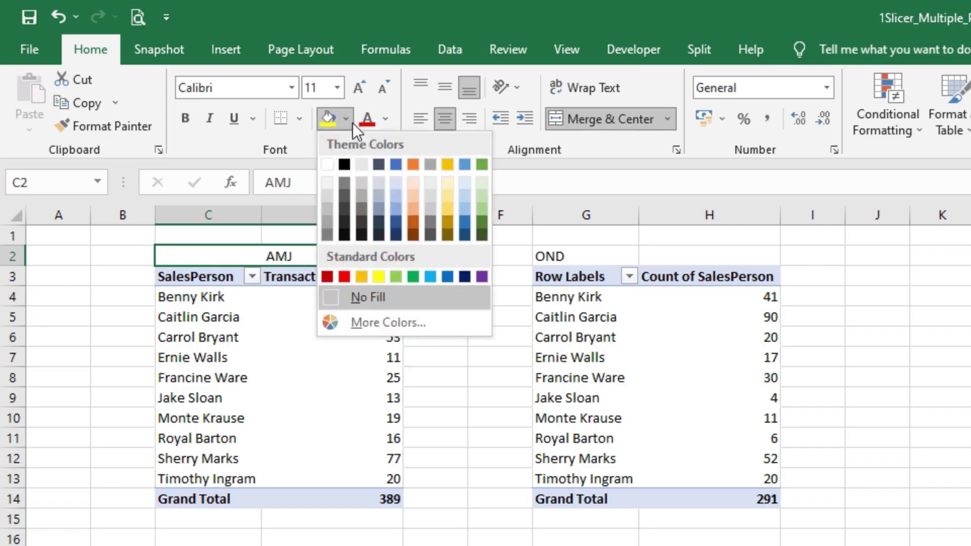
{"action": "left_click", "coordinate": [486, 193]}
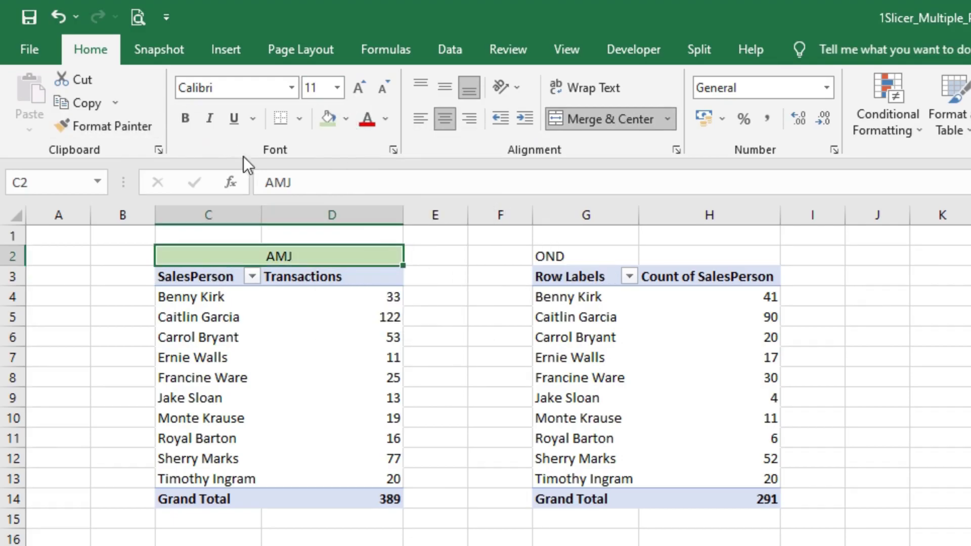
{"action": "left_click_drag", "start_coordinate": [18, 266], "coordinate": [17, 282]}
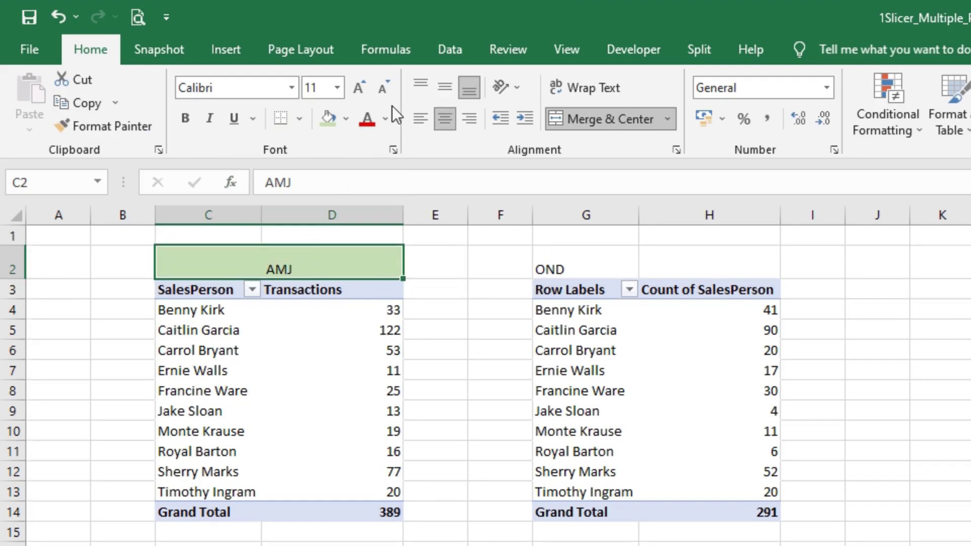
{"action": "left_click", "coordinate": [450, 81]}
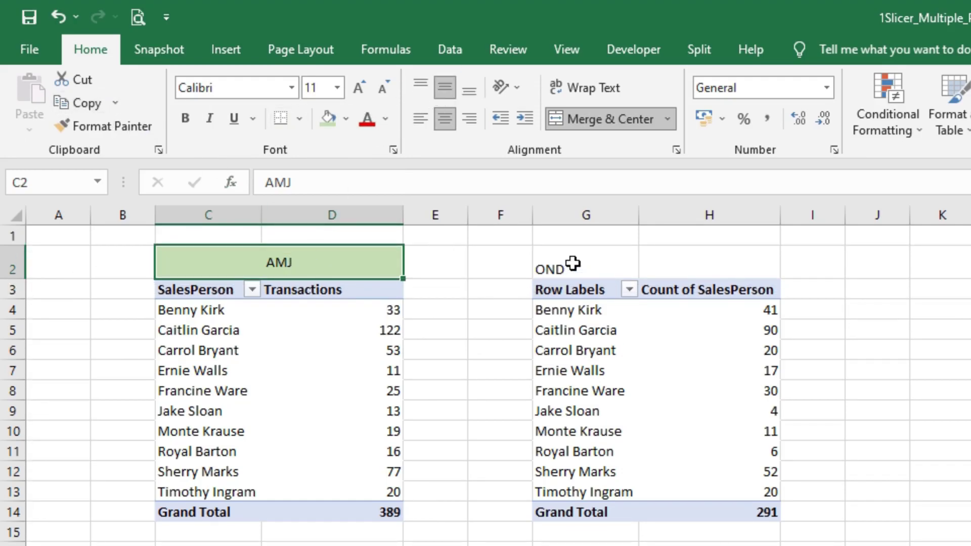
Merge and centre the OND heading across G2:H2, then bold the AMJ heading and copy its formatting onto OND
{"action": "left_click_drag", "start_coordinate": [549, 264], "coordinate": [657, 262]}
{"action": "left_click", "coordinate": [613, 119]}
{"action": "left_click", "coordinate": [349, 248]}
{"action": "left_click", "coordinate": [103, 126]}
{"action": "left_click", "coordinate": [189, 120]}
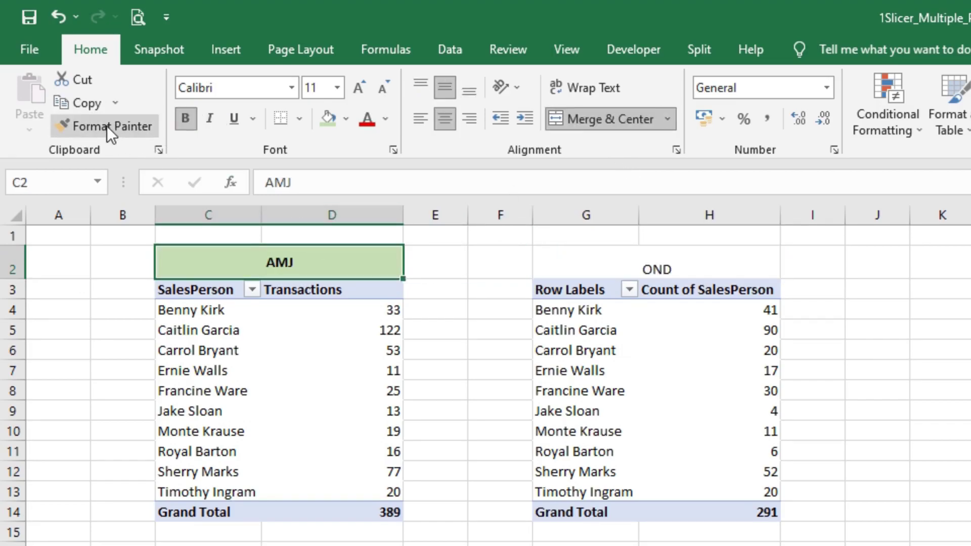
{"action": "left_click", "coordinate": [107, 125]}
{"action": "left_click", "coordinate": [622, 267]}
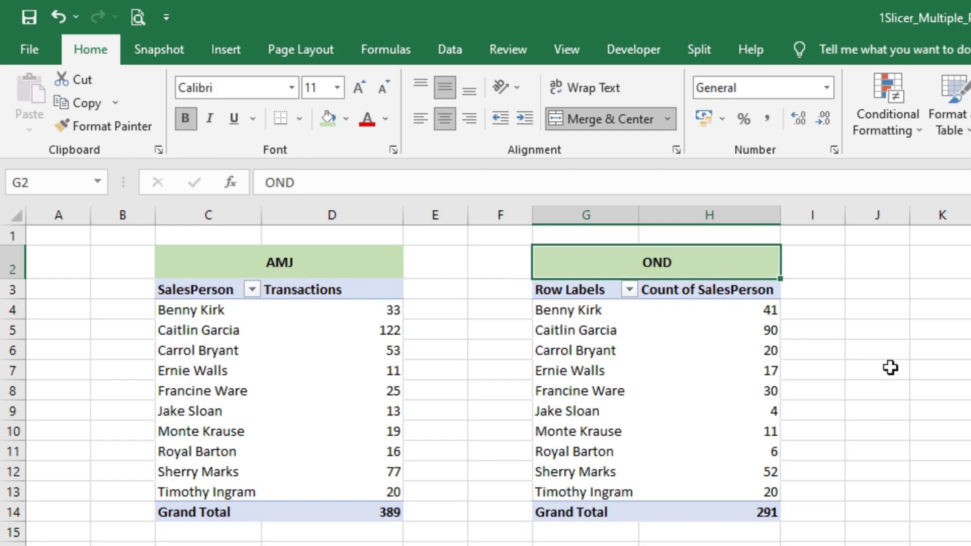
{"action": "left_click", "coordinate": [943, 472]}
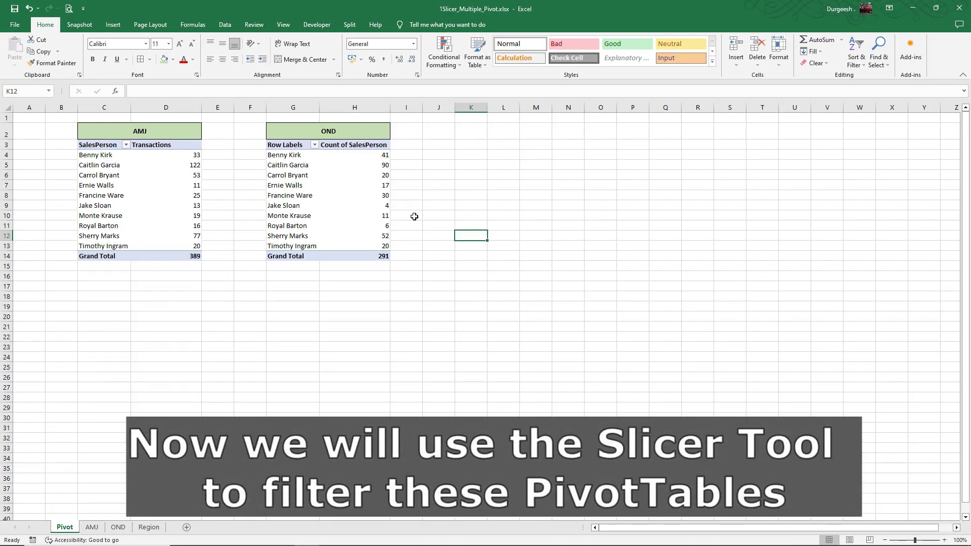
Insert a slicer for the Region field of the Regions table and place it beside the OND pivot table, starting at column J
{"action": "left_click", "coordinate": [298, 167]}
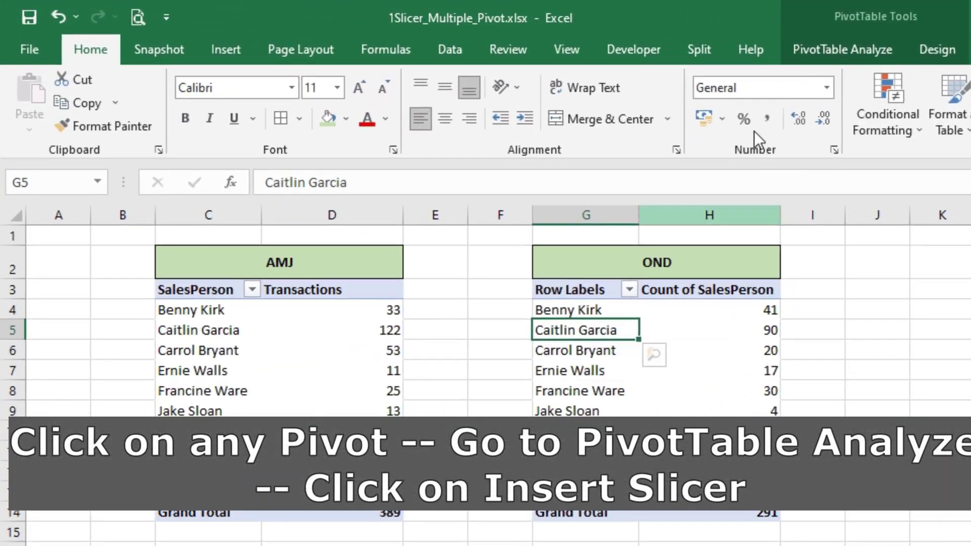
{"action": "left_click", "coordinate": [812, 56]}
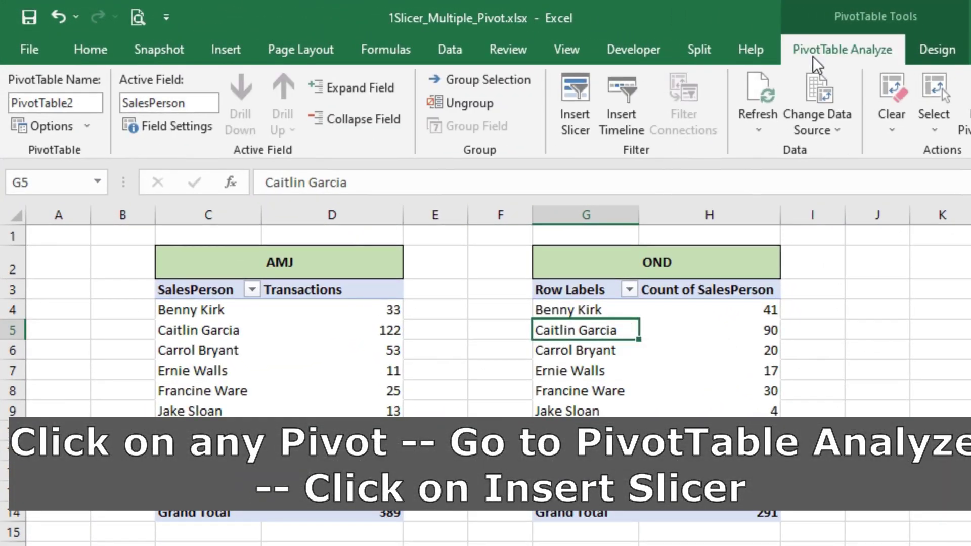
{"action": "left_click", "coordinate": [569, 126]}
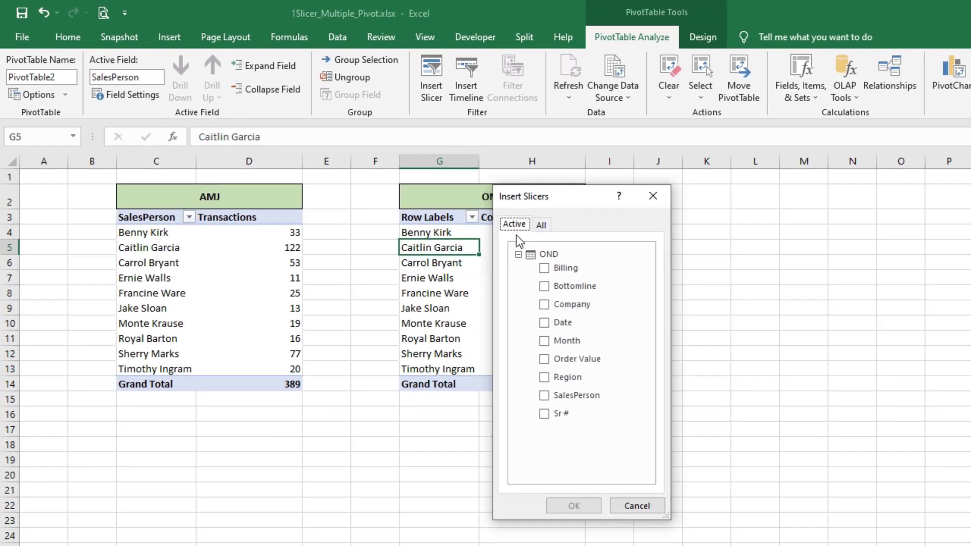
{"action": "left_click", "coordinate": [541, 225]}
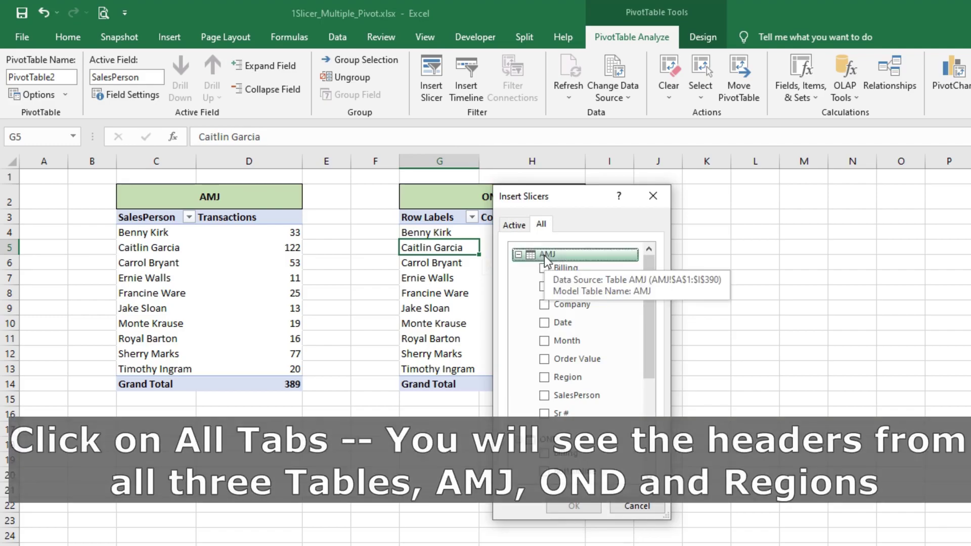
{"action": "left_click_drag", "start_coordinate": [648, 321], "coordinate": [647, 395]}
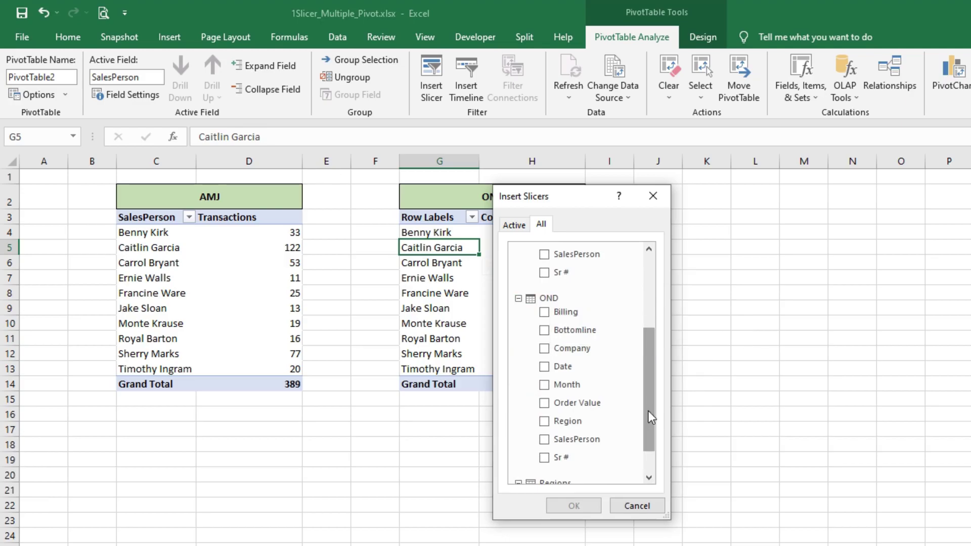
{"action": "left_click_drag", "start_coordinate": [648, 411], "coordinate": [651, 457]}
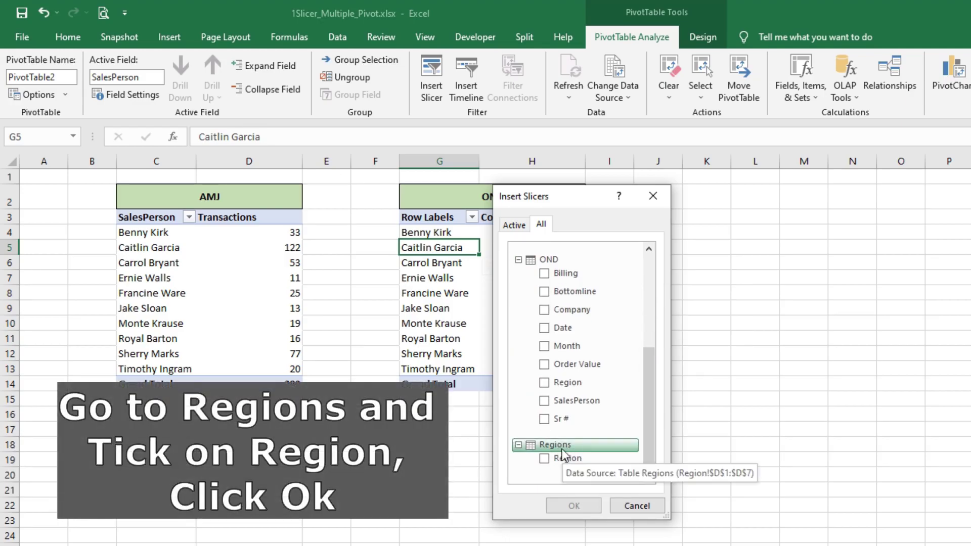
{"action": "left_click", "coordinate": [544, 458]}
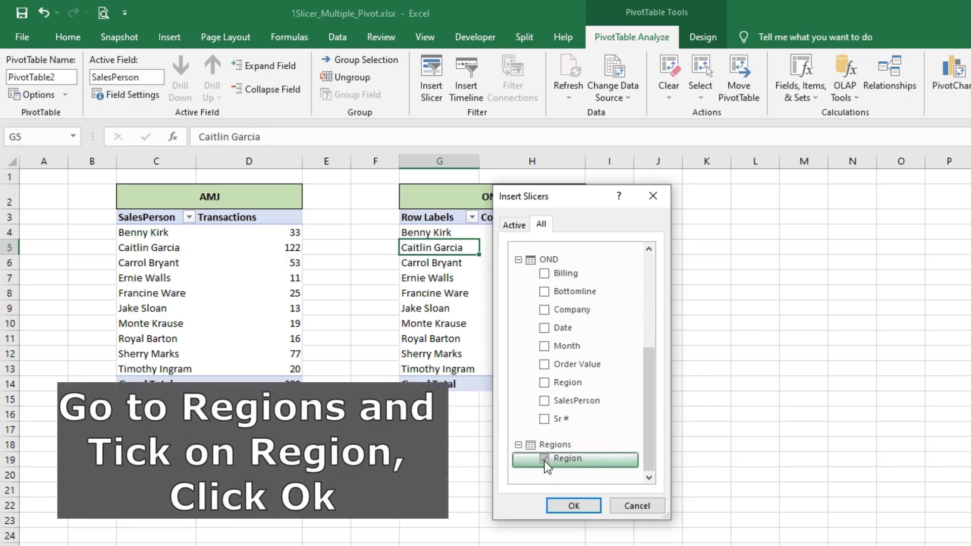
{"action": "left_click", "coordinate": [555, 509]}
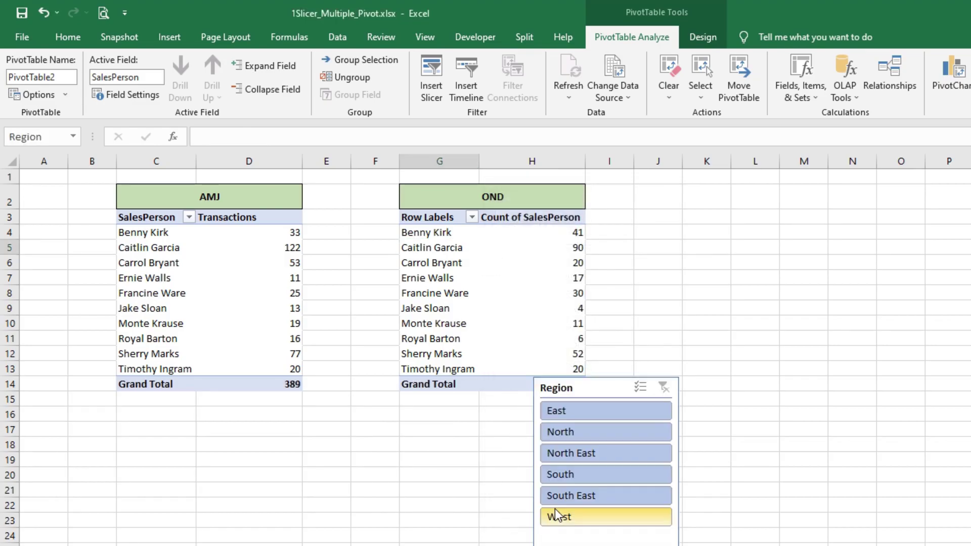
{"action": "left_click_drag", "start_coordinate": [624, 390], "coordinate": [722, 196]}
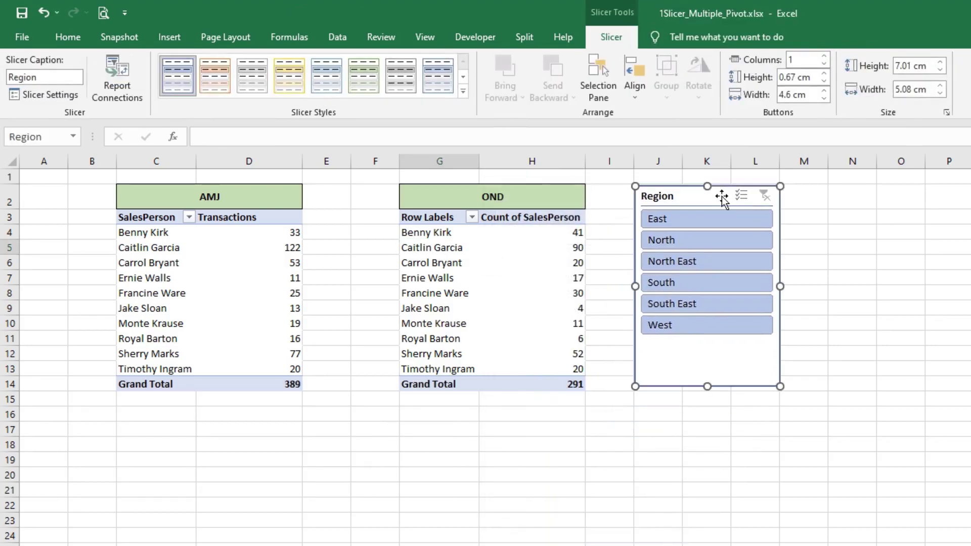
{"action": "left_click", "coordinate": [815, 356]}
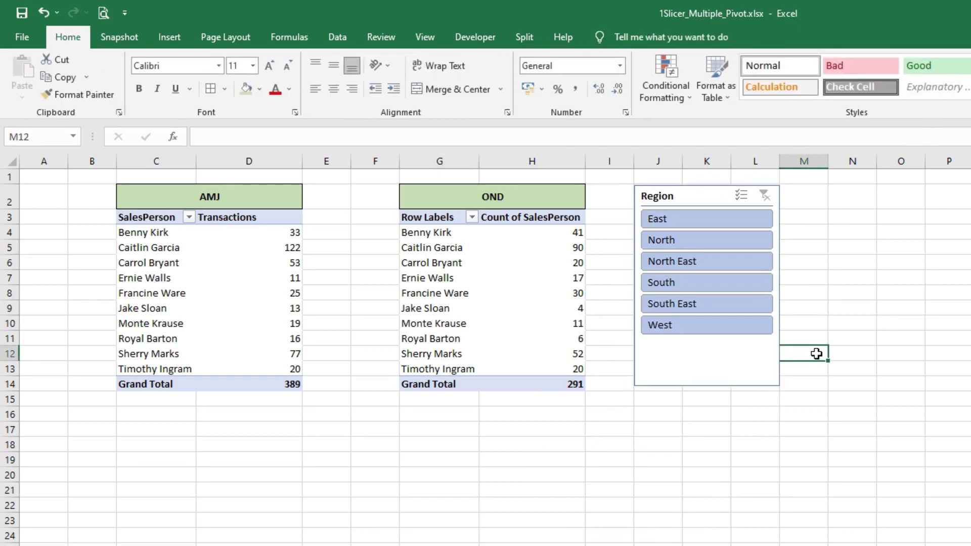
Test the Region slicer on both pivot tables by selecting different regions one after another, ending on East
{"action": "left_click", "coordinate": [690, 225]}
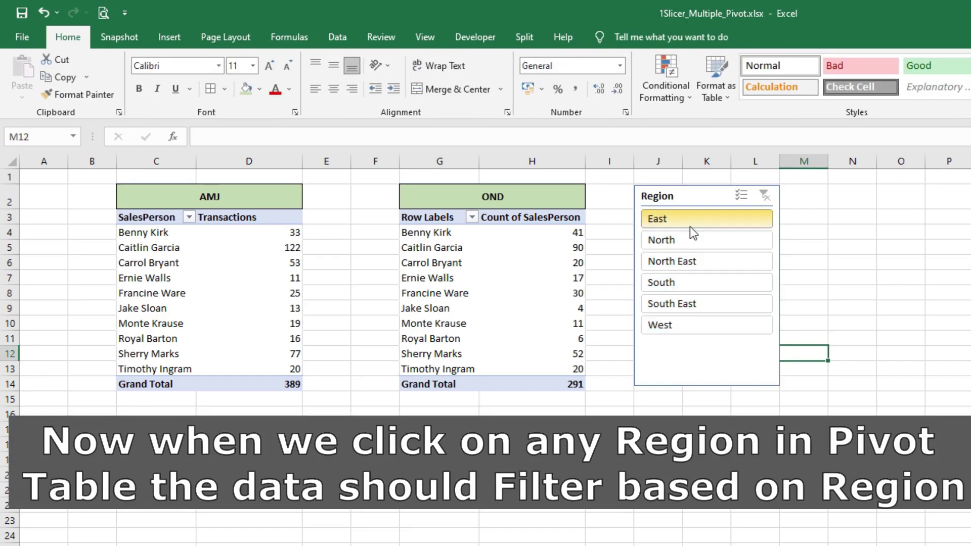
{"action": "left_click", "coordinate": [682, 263]}
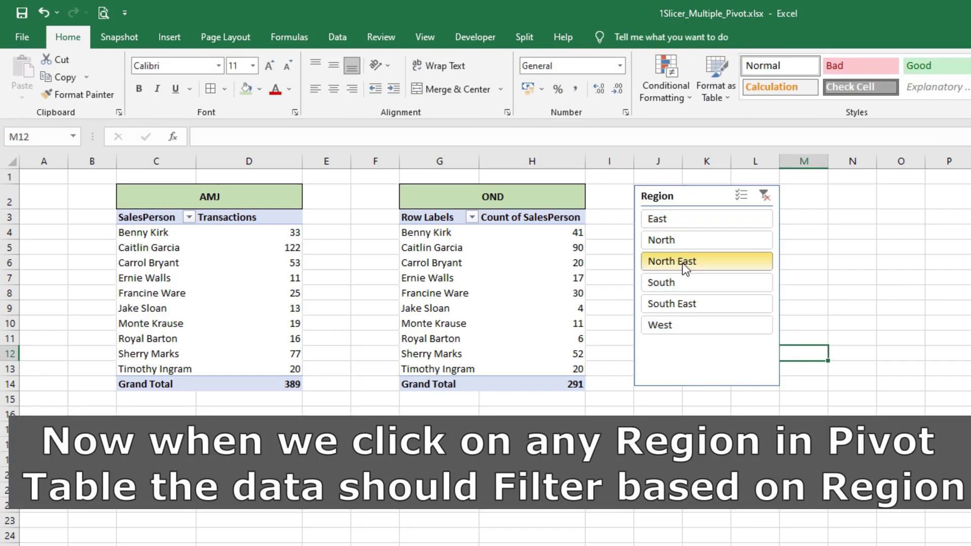
{"action": "left_click", "coordinate": [678, 291]}
{"action": "left_click", "coordinate": [677, 306]}
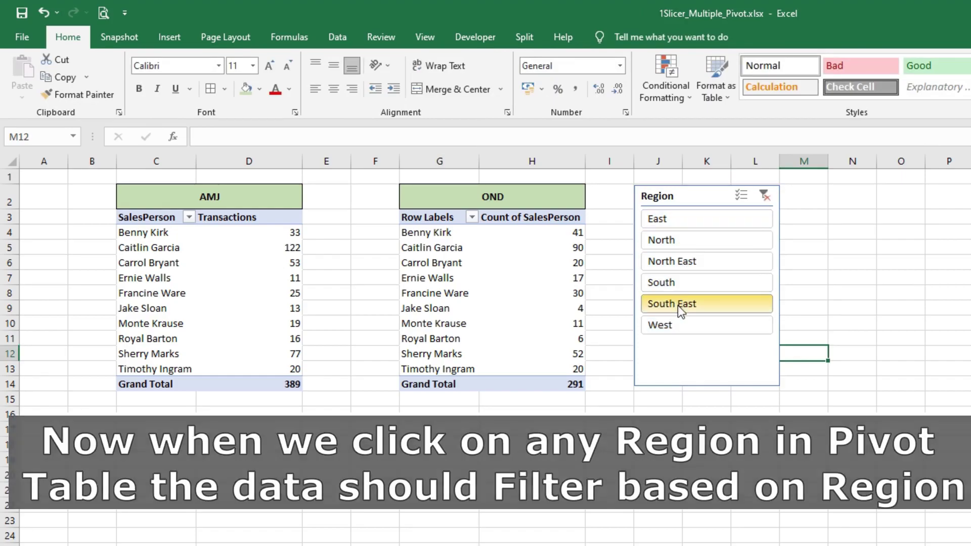
{"action": "left_click", "coordinate": [681, 326]}
{"action": "left_click", "coordinate": [689, 262]}
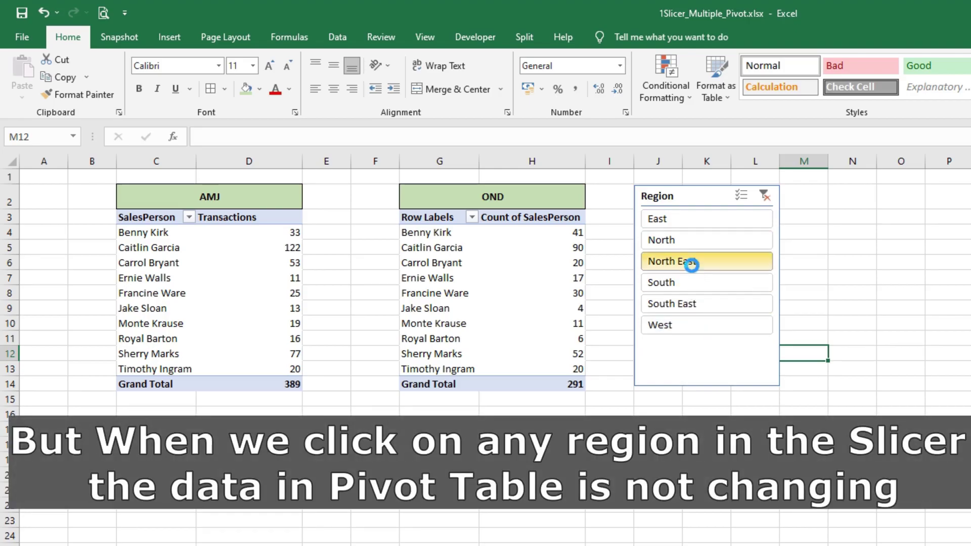
{"action": "left_click", "coordinate": [688, 245]}
{"action": "left_click", "coordinate": [691, 224]}
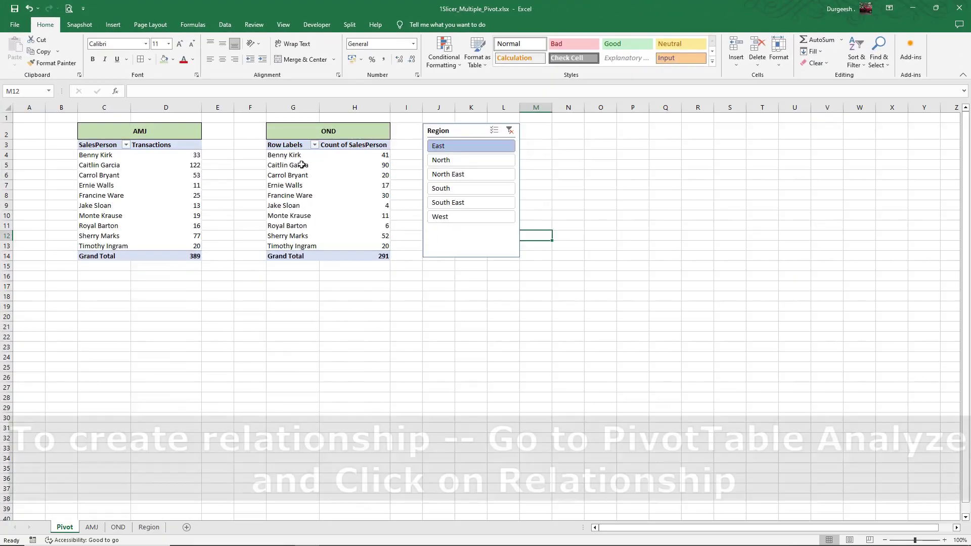
Create a relationship linking the Region column of the AMJ data model table to the Region column of the related Regions table
{"action": "left_click", "coordinate": [301, 164]}
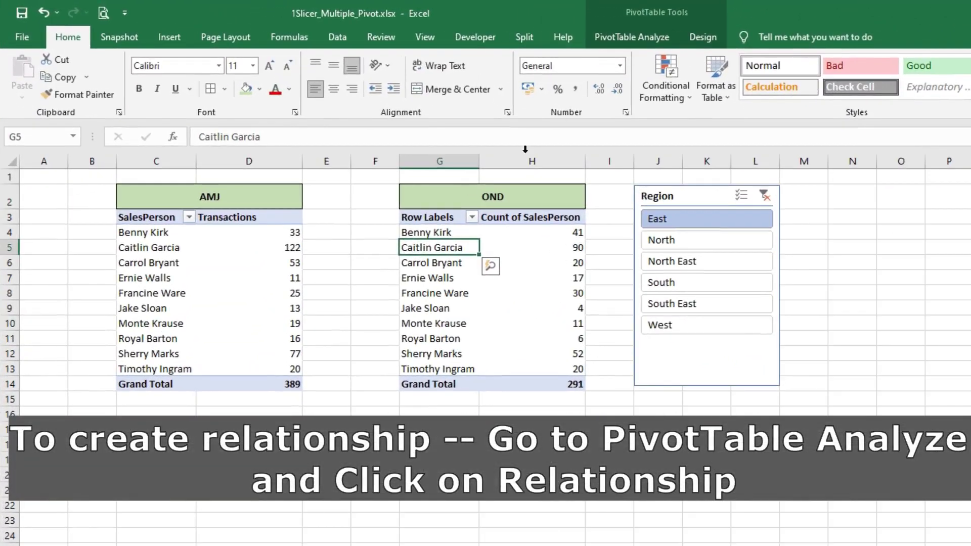
{"action": "left_click", "coordinate": [411, 22]}
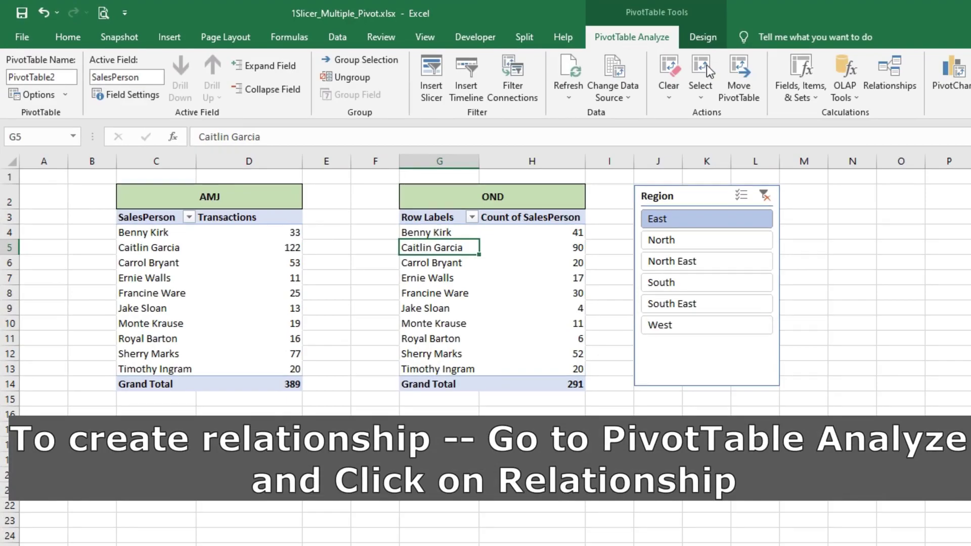
{"action": "left_click", "coordinate": [896, 87]}
{"action": "left_click_drag", "start_coordinate": [599, 201], "coordinate": [394, 302]}
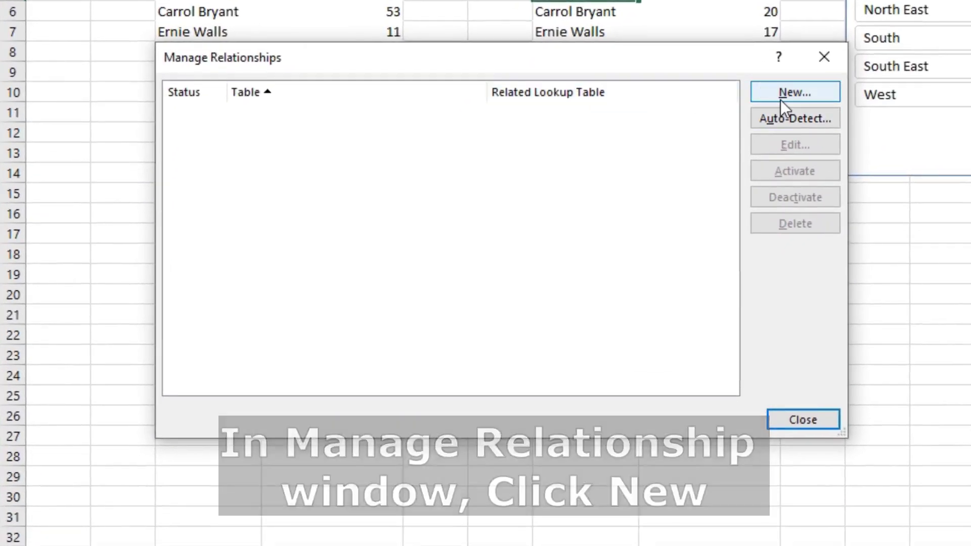
{"action": "left_click", "coordinate": [781, 96]}
{"action": "left_click_drag", "start_coordinate": [733, 15], "coordinate": [470, 66]}
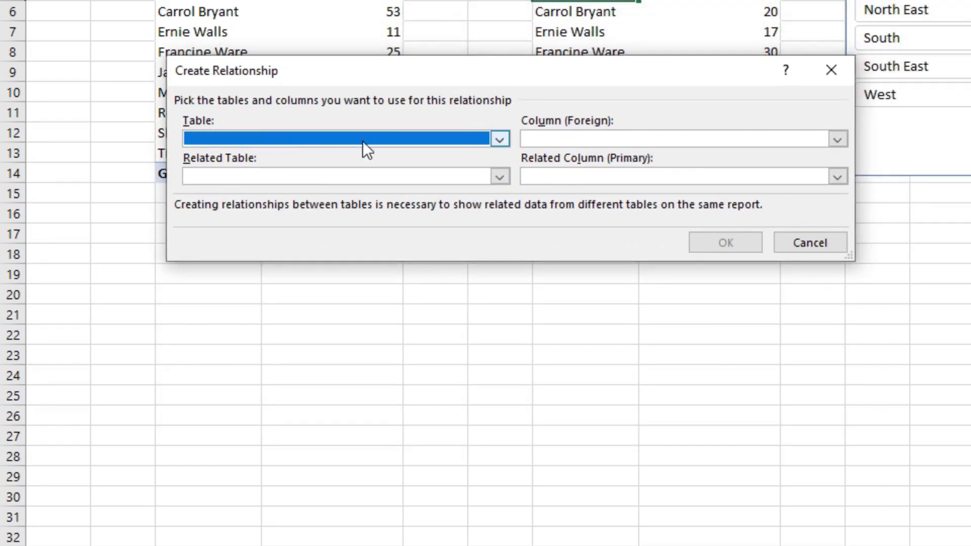
{"action": "left_click", "coordinate": [499, 140]}
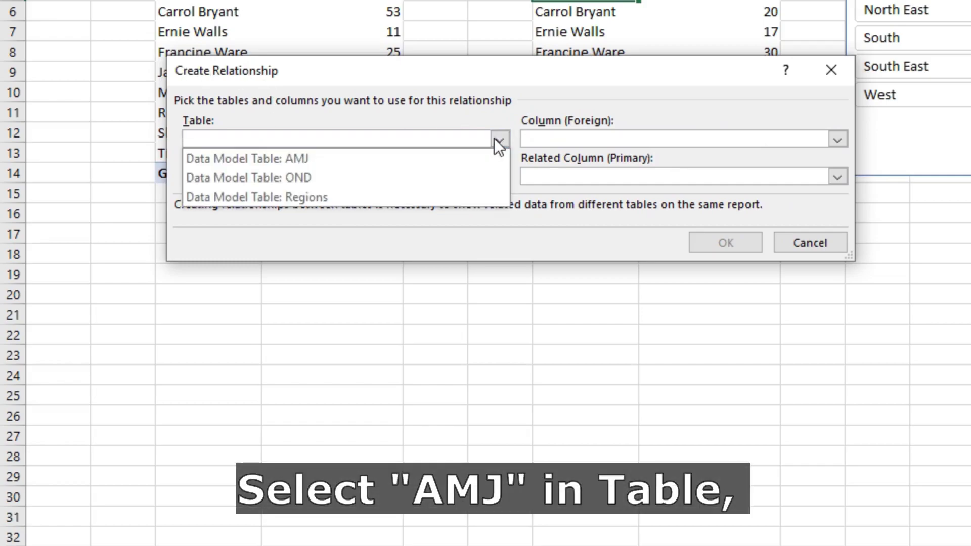
{"action": "left_click", "coordinate": [305, 157]}
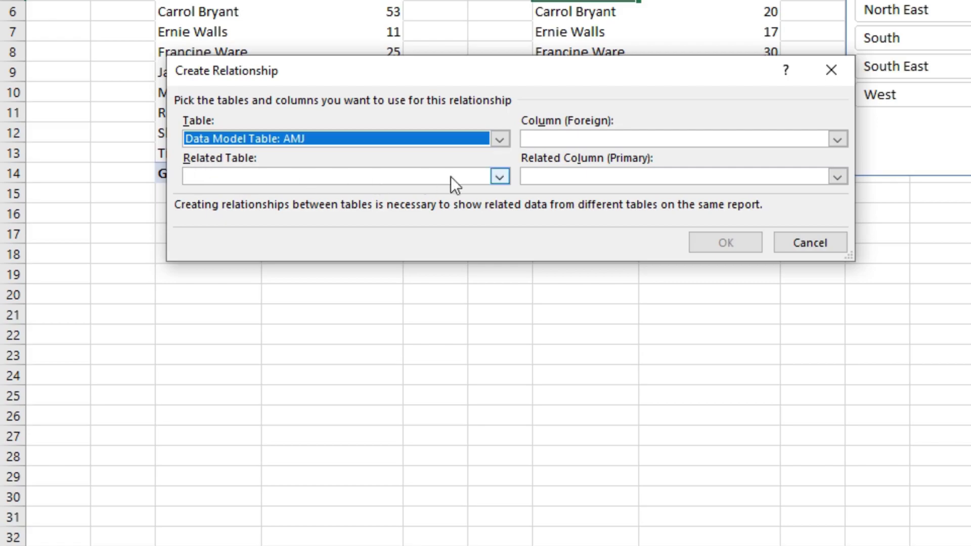
{"action": "left_click", "coordinate": [497, 175]}
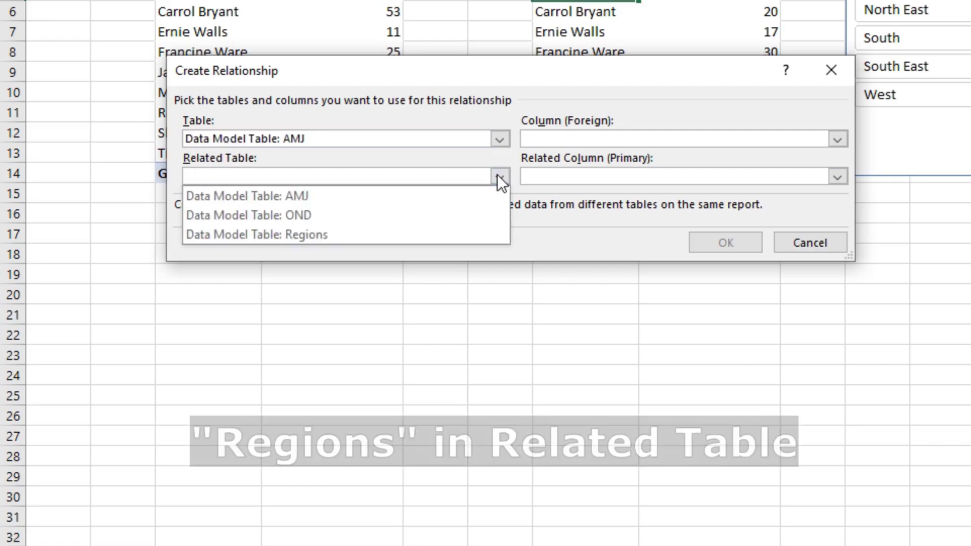
{"action": "left_click", "coordinate": [283, 234]}
{"action": "left_click", "coordinate": [838, 140]}
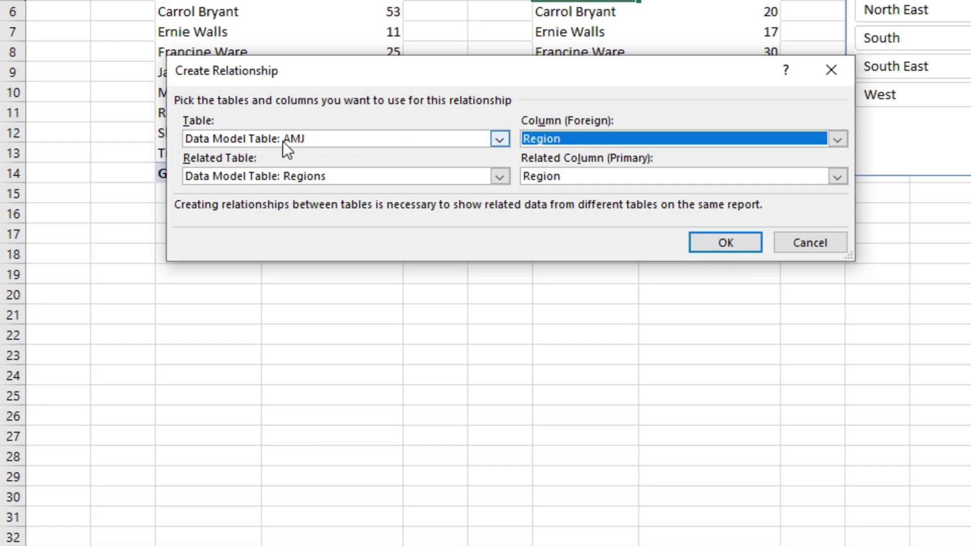
{"action": "left_click", "coordinate": [719, 243]}
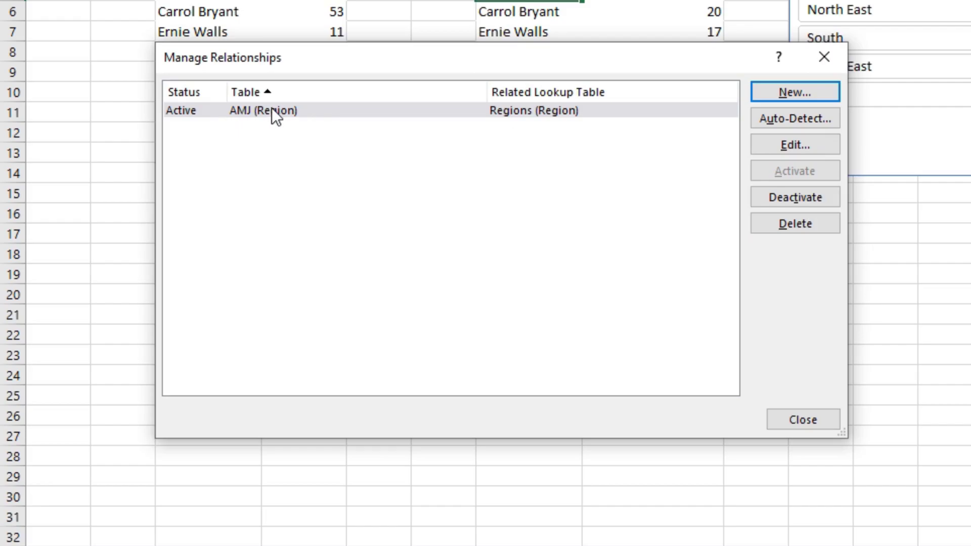
Create a second relationship from the OND table's Region column to the Regions table's Region column, and close the relationship manager
{"action": "left_click", "coordinate": [272, 107]}
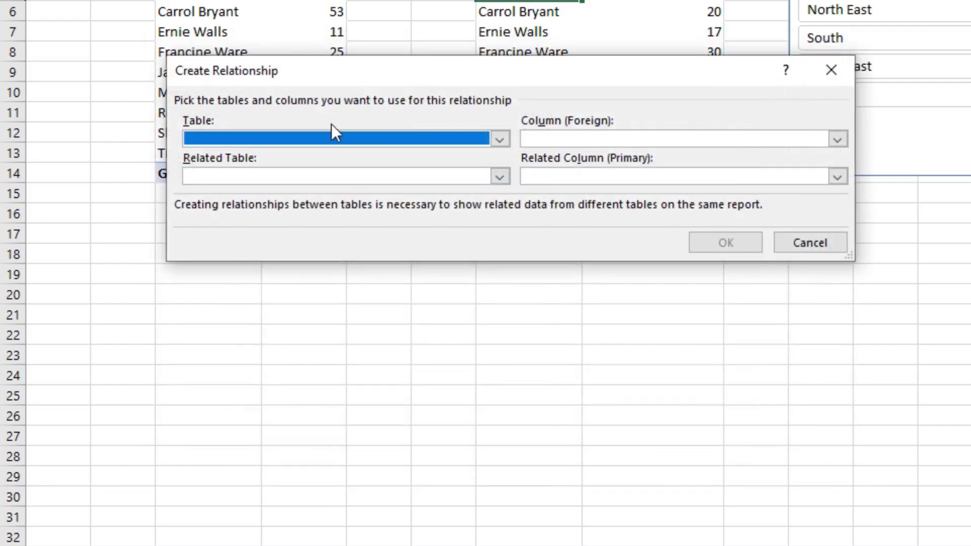
{"action": "left_click", "coordinate": [313, 139]}
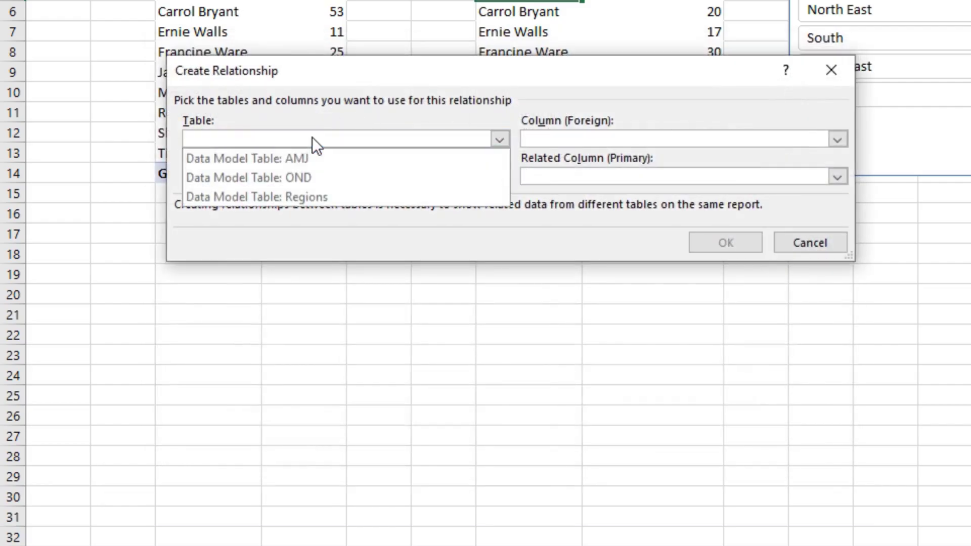
{"action": "left_click", "coordinate": [309, 178]}
{"action": "left_click", "coordinate": [310, 175]}
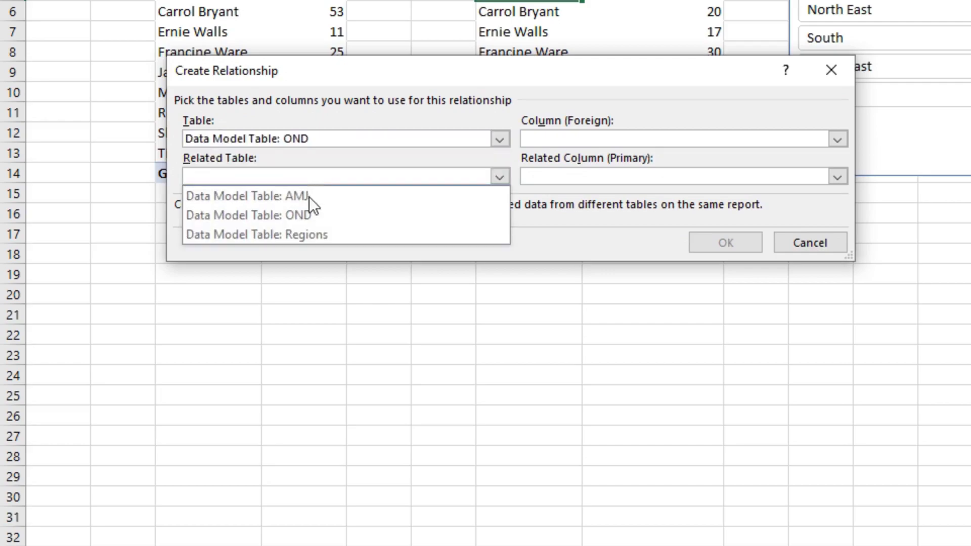
{"action": "left_click", "coordinate": [308, 236]}
{"action": "left_click", "coordinate": [610, 143]}
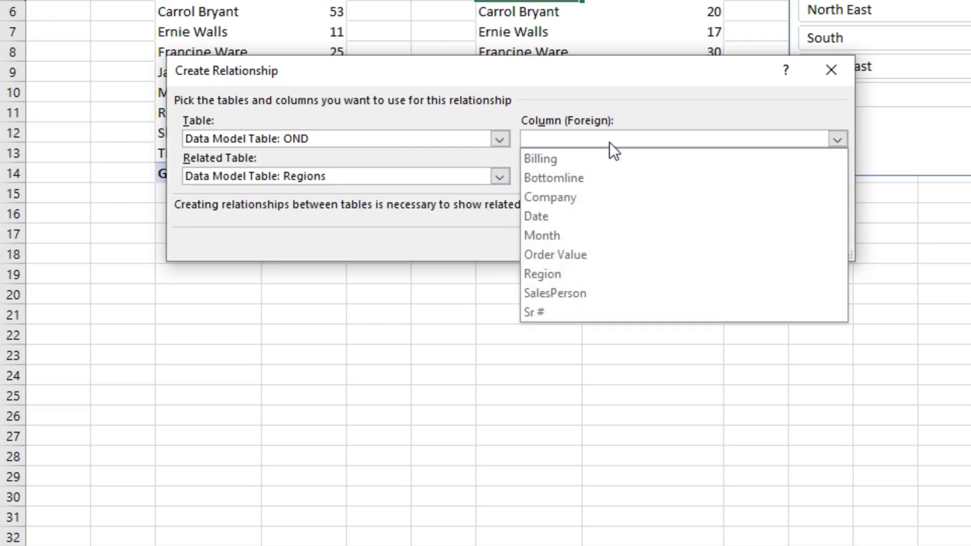
{"action": "left_click", "coordinate": [572, 274]}
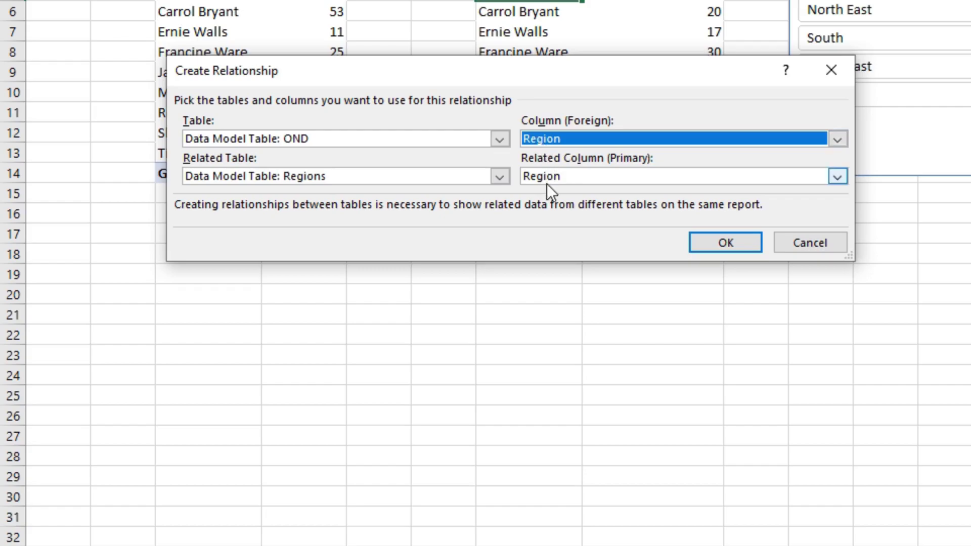
{"action": "left_click", "coordinate": [707, 244]}
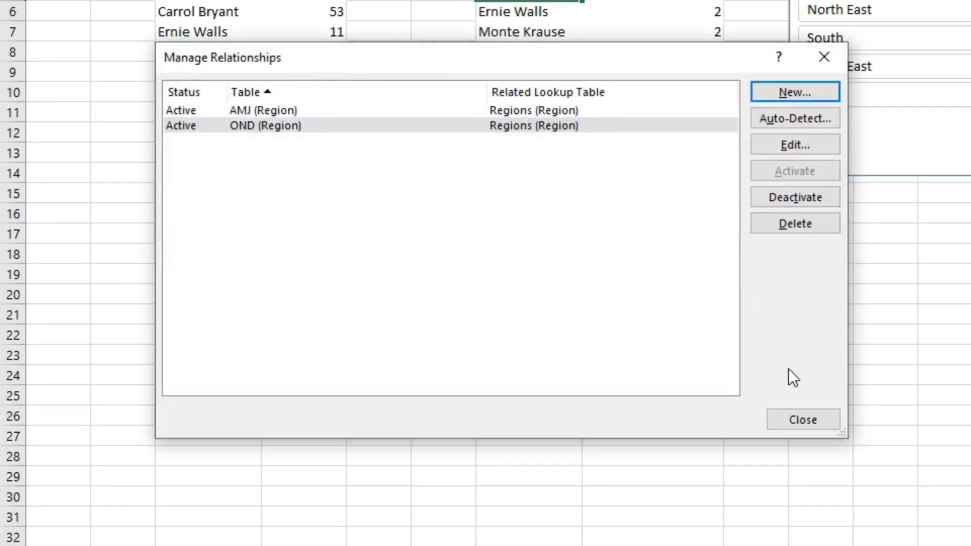
{"action": "left_click", "coordinate": [801, 420]}
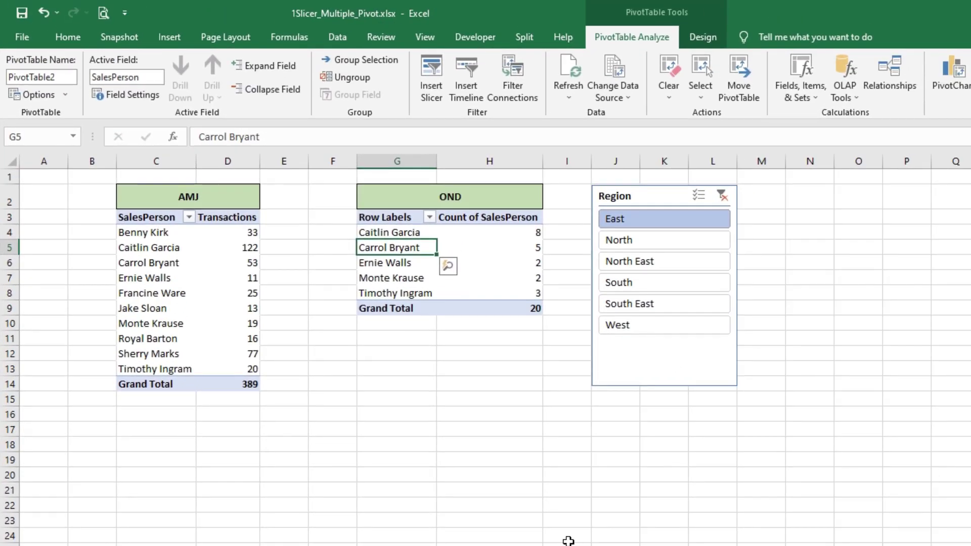
Check the OND pivot table's salespeople under the East selection, and clear the Region slicer filter
{"action": "left_click", "coordinate": [627, 218]}
{"action": "left_click_drag", "start_coordinate": [400, 233], "coordinate": [405, 295]}
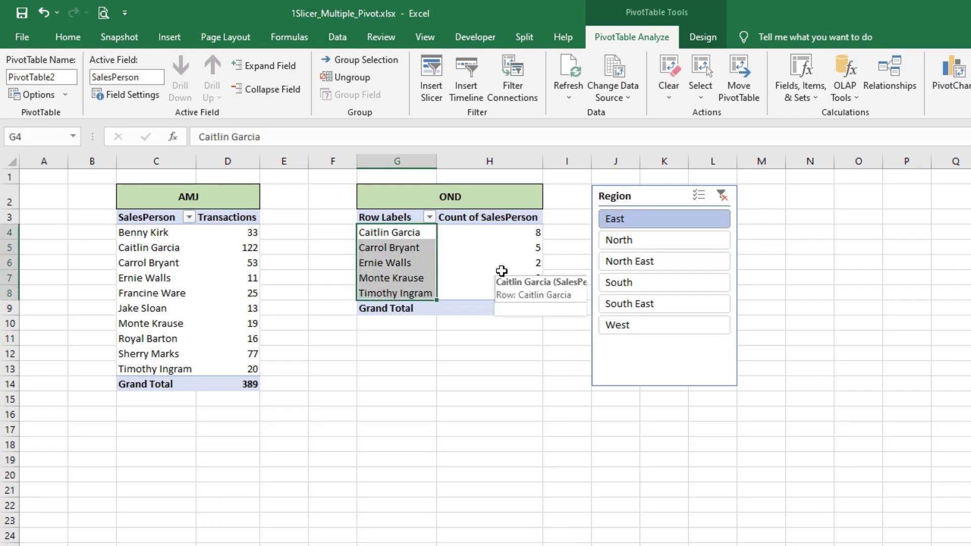
{"action": "left_click", "coordinate": [722, 195]}
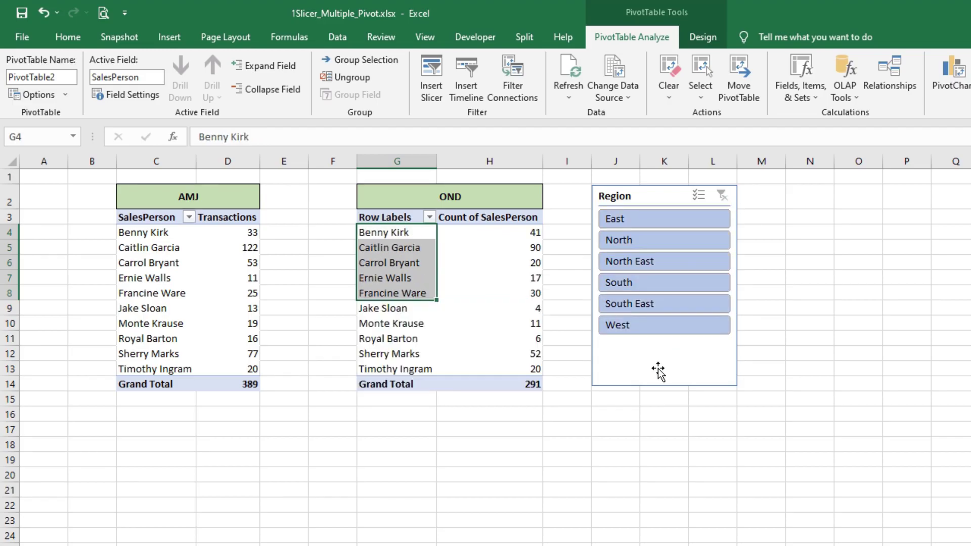
{"action": "left_click", "coordinate": [399, 338]}
{"action": "left_click", "coordinate": [457, 446]}
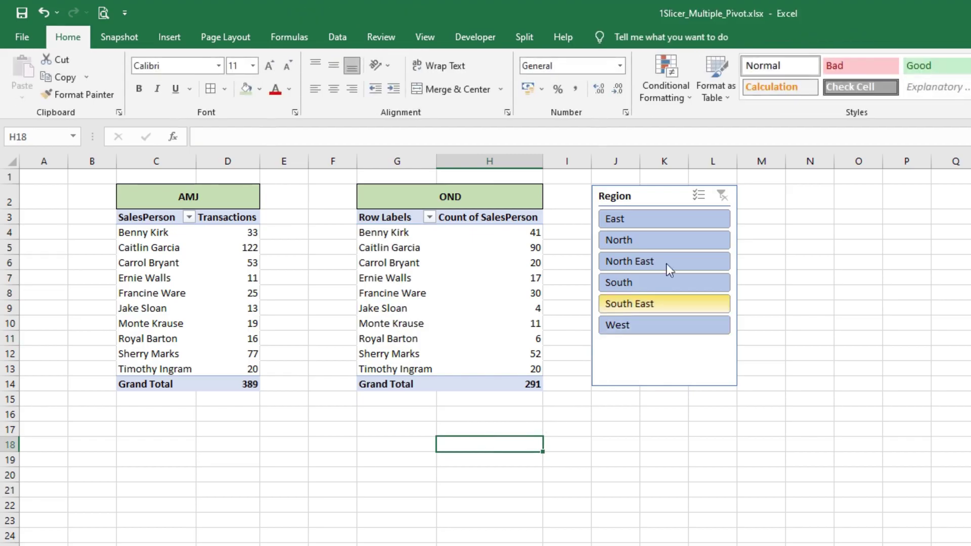
Compare how both pivot tables respond to the Region slicer by selecting North, North East, South and South East in turn
{"action": "left_click", "coordinate": [635, 241]}
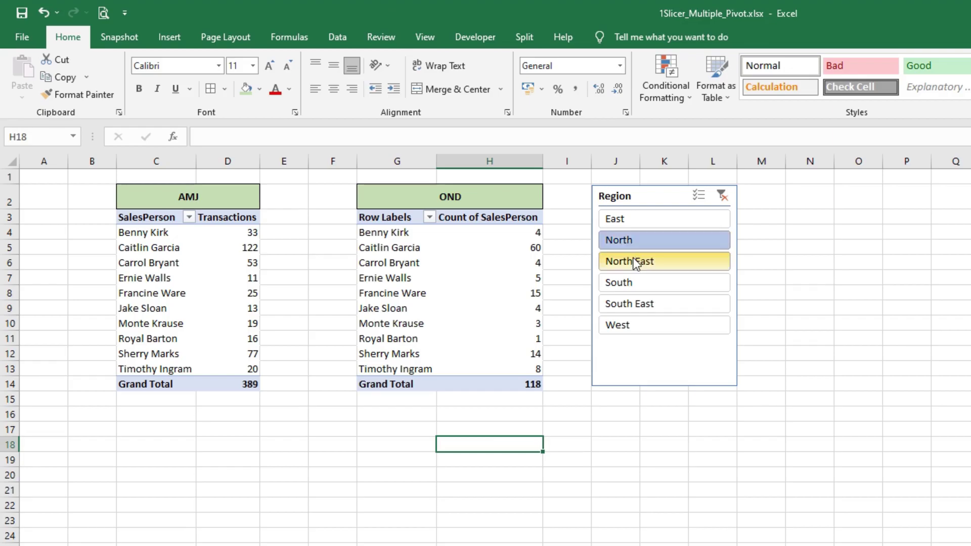
{"action": "left_click", "coordinate": [636, 262]}
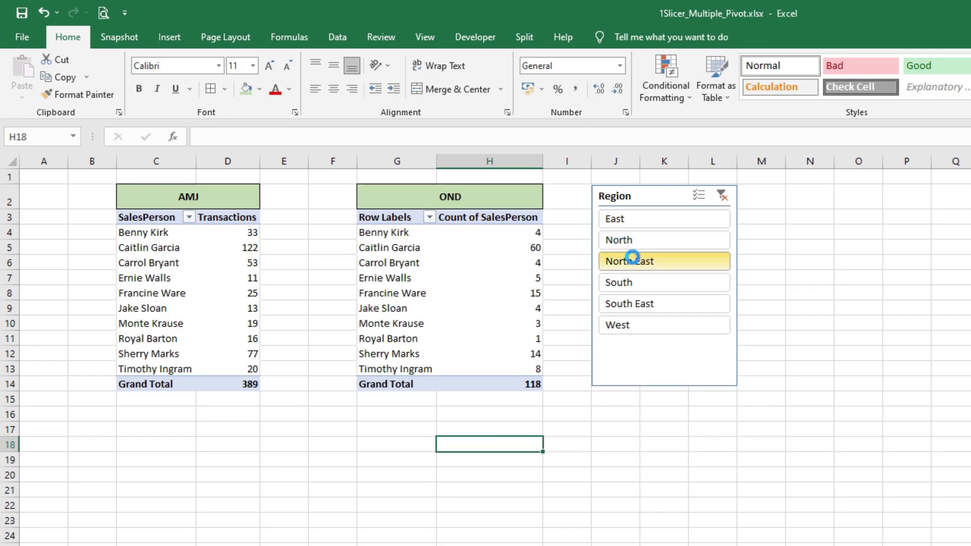
{"action": "left_click", "coordinate": [626, 281]}
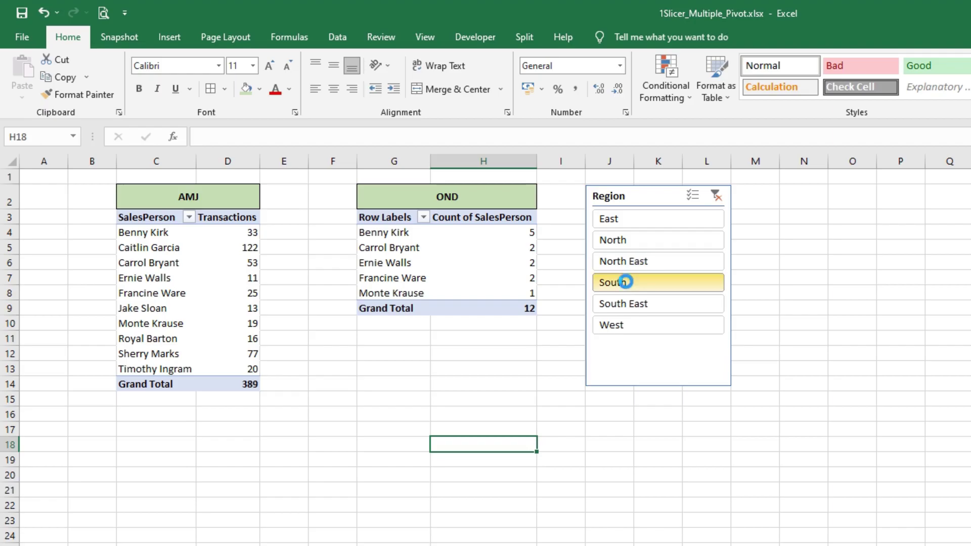
{"action": "left_click", "coordinate": [636, 306]}
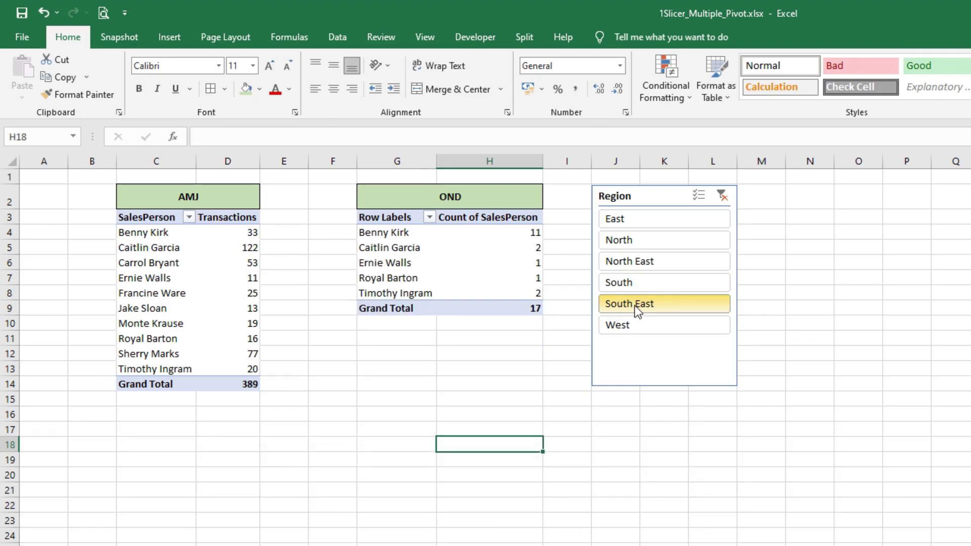
Connect the Region slicer to AMJPivot in its report connections, keeping PivotTable2 connected
{"action": "right_click", "coordinate": [645, 196]}
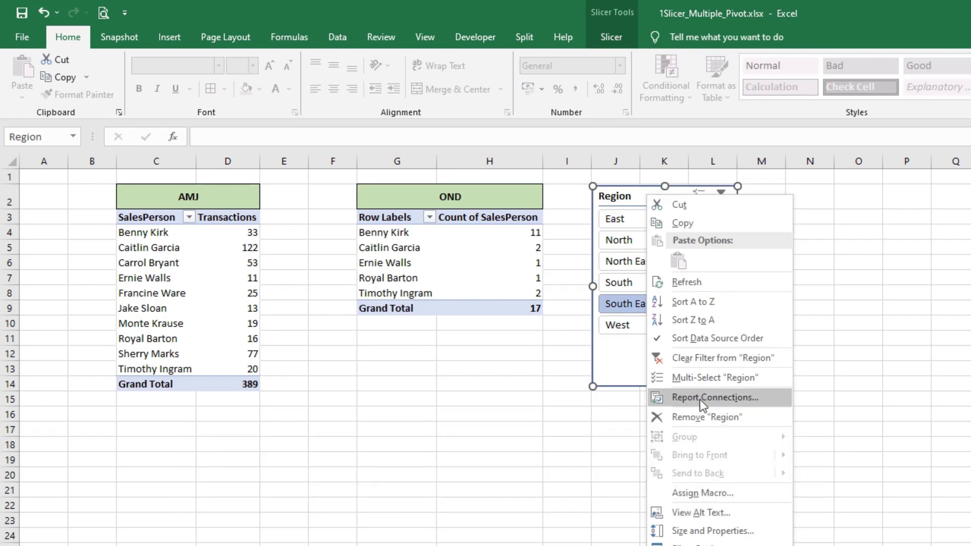
{"action": "left_click", "coordinate": [700, 400]}
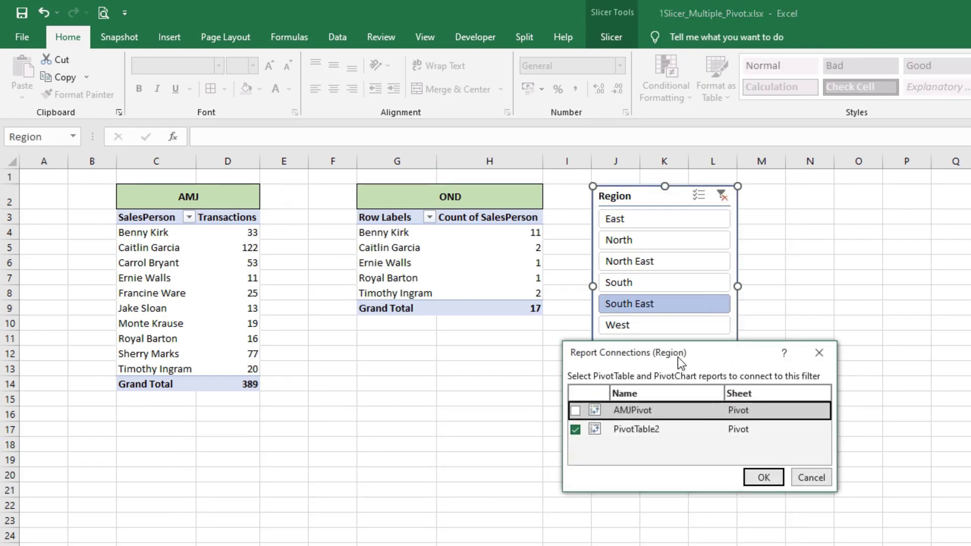
{"action": "left_click_drag", "start_coordinate": [678, 357], "coordinate": [317, 317]}
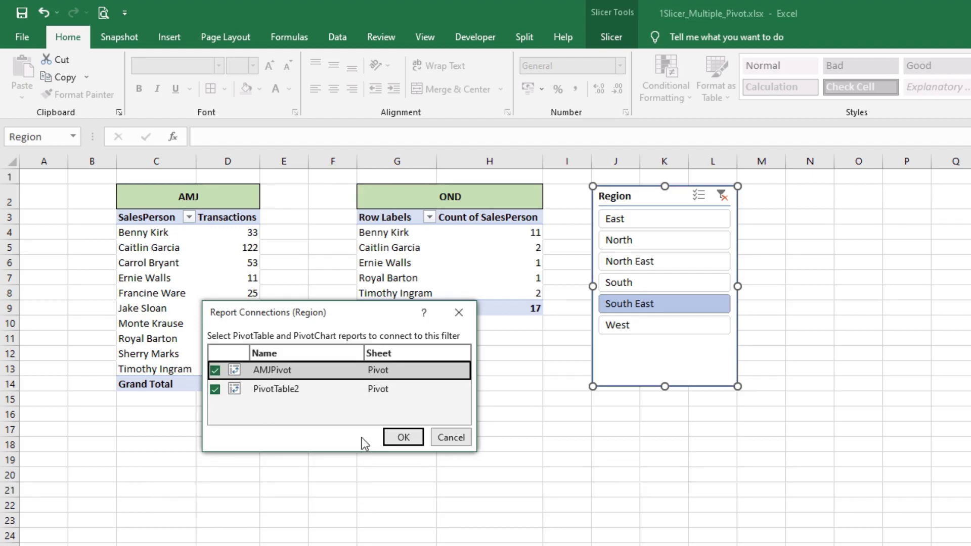
{"action": "left_click", "coordinate": [414, 438]}
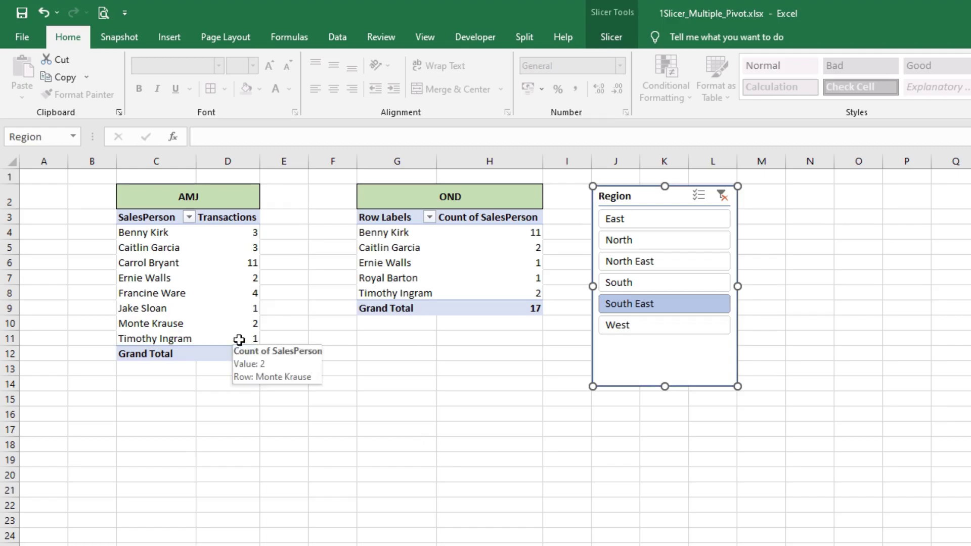
Test the connected slicer on both pivot tables with West, North East and South, and clear the Region filter
{"action": "left_click", "coordinate": [243, 320]}
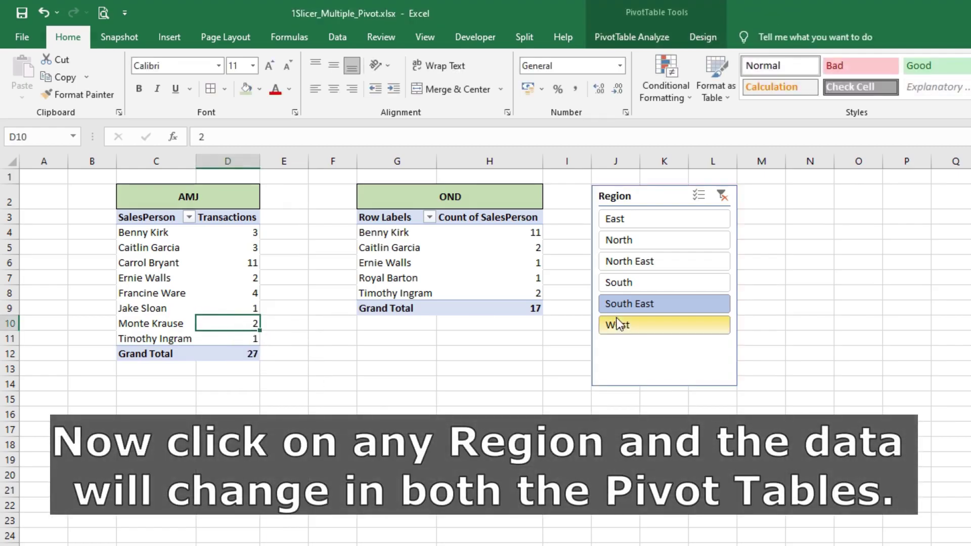
{"action": "left_click", "coordinate": [636, 364]}
{"action": "left_click", "coordinate": [639, 329]}
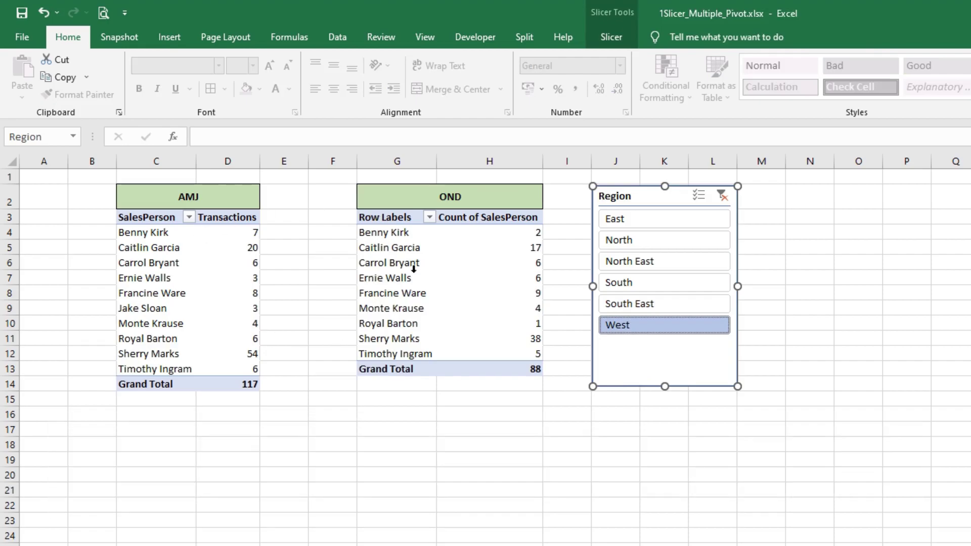
{"action": "left_click", "coordinate": [622, 262]}
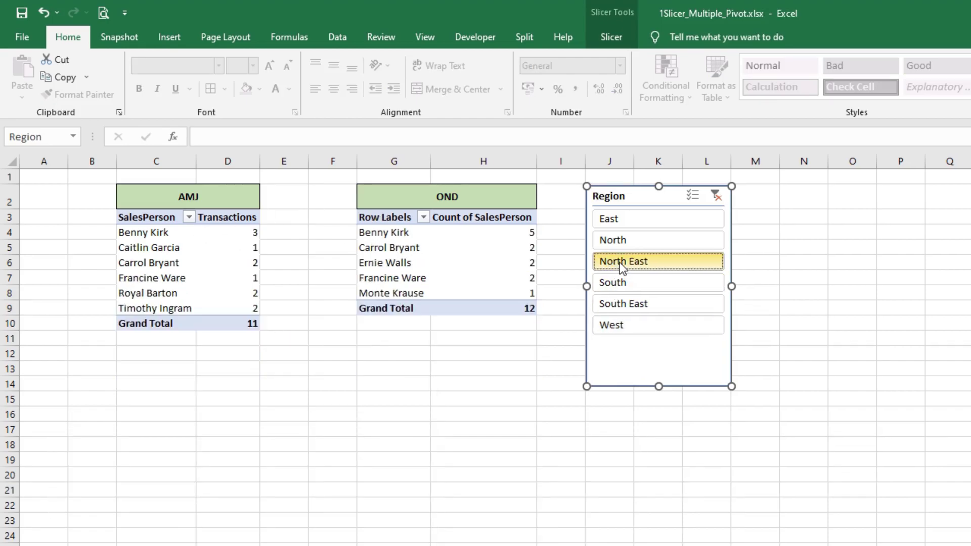
{"action": "left_click", "coordinate": [632, 288]}
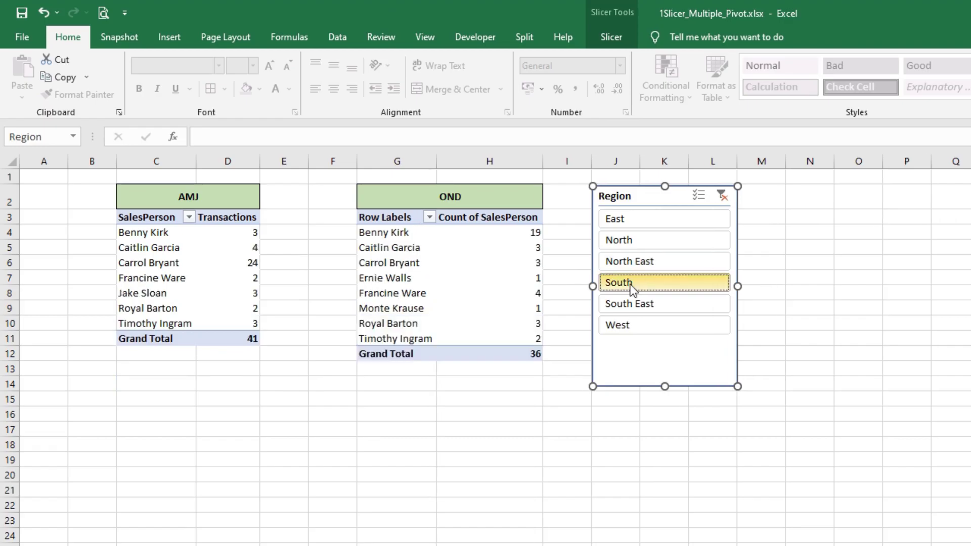
{"action": "left_click", "coordinate": [723, 196]}
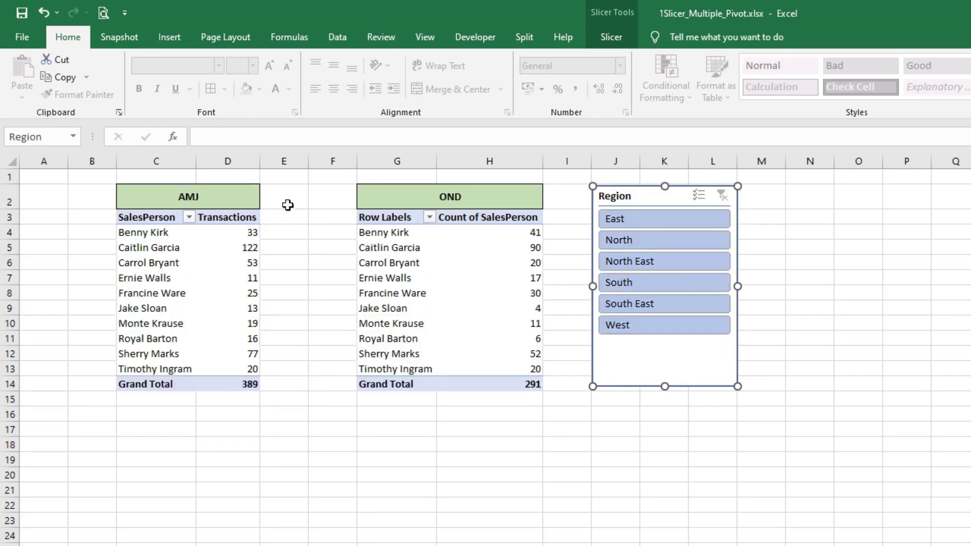
Set the row height of the entire worksheet to 20
{"action": "left_click", "coordinate": [5, 162]}
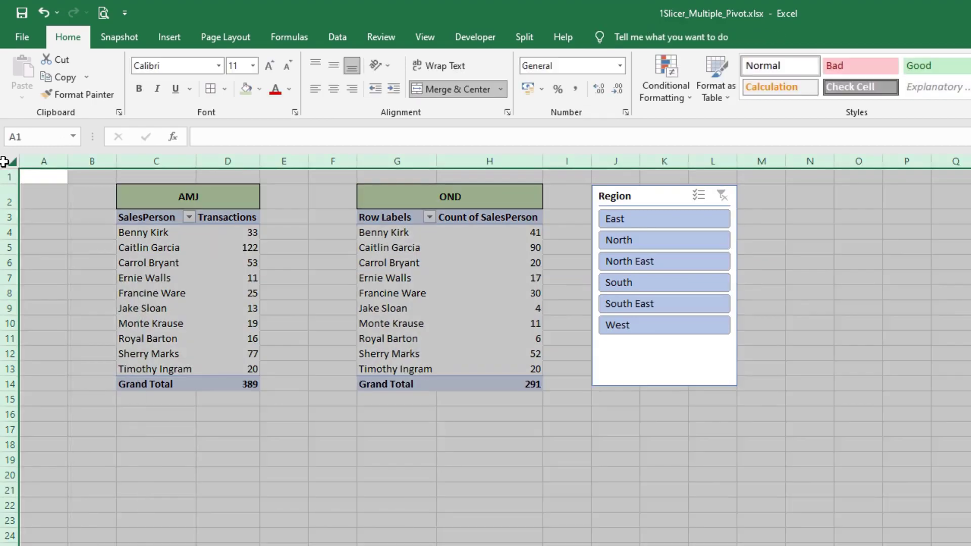
{"action": "right_click", "coordinate": [9, 202]}
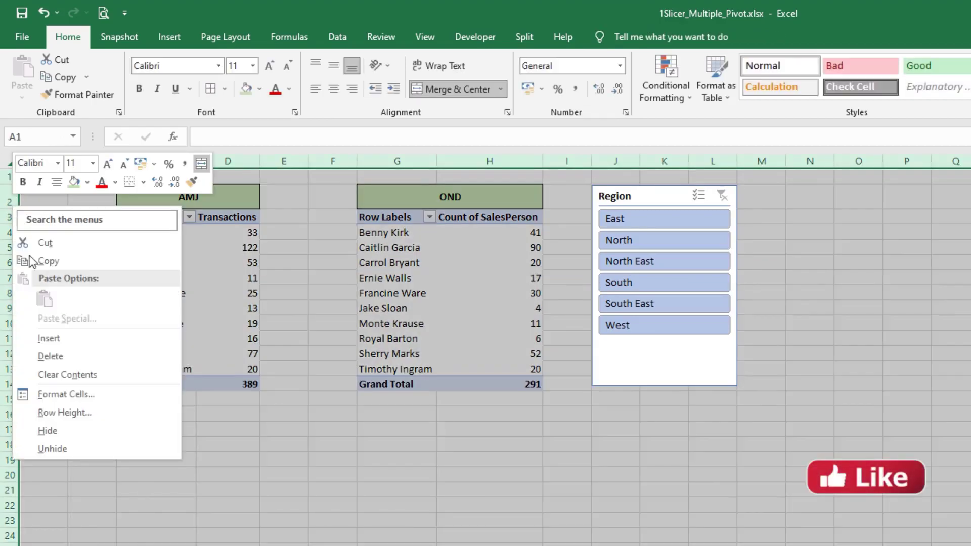
{"action": "left_click", "coordinate": [62, 420]}
{"action": "type", "text": "20"}
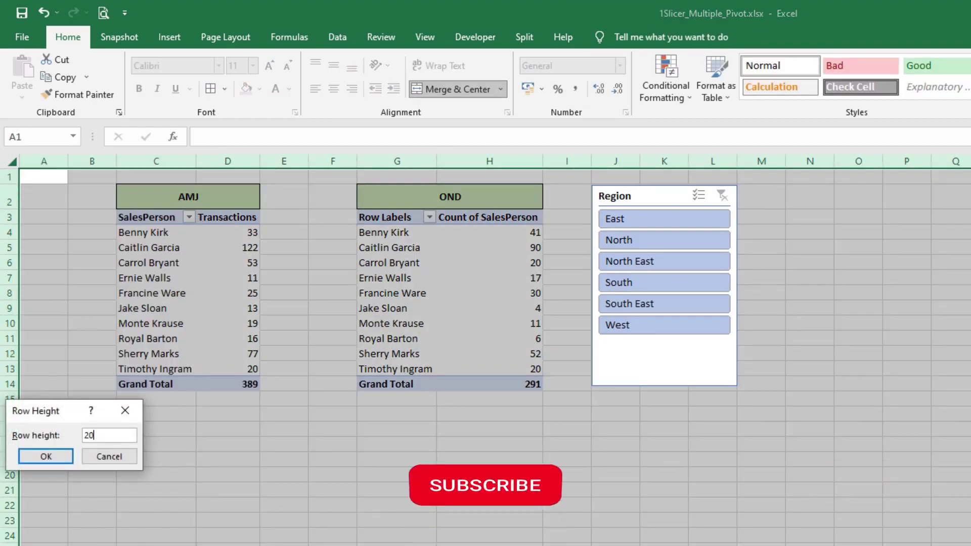
{"action": "key", "text": "Return"}
Apply all borders to the AMJ and OND pivot tables, from their header rows through their Grand Total rows
{"action": "left_click_drag", "start_coordinate": [163, 221], "coordinate": [241, 435]}
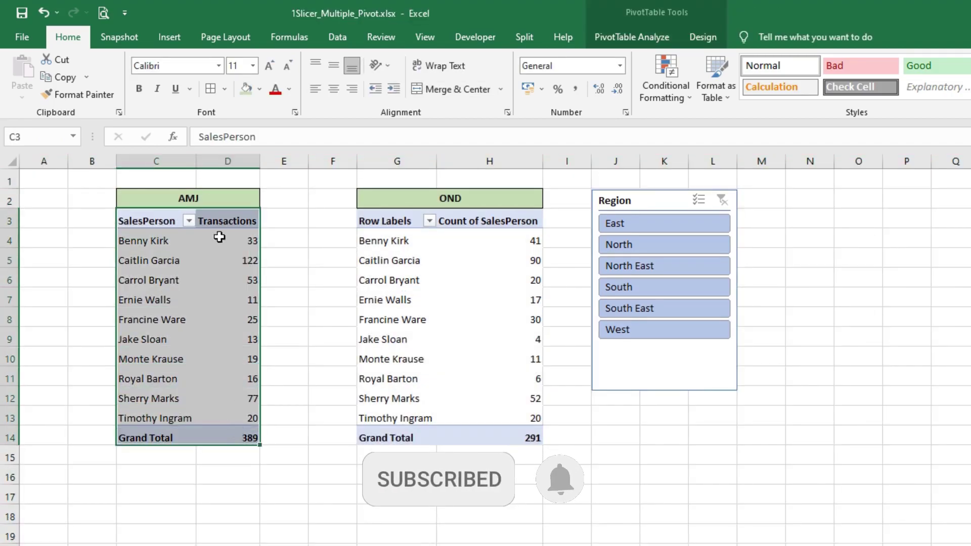
{"action": "left_click", "coordinate": [212, 91]}
{"action": "left_click_drag", "start_coordinate": [376, 221], "coordinate": [530, 432]}
{"action": "left_click", "coordinate": [210, 89]}
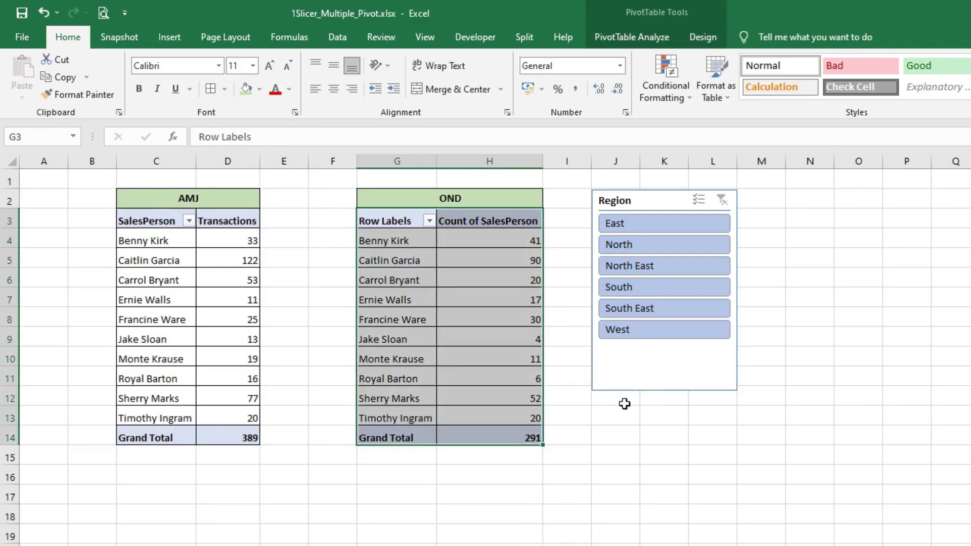
{"action": "left_click", "coordinate": [646, 434]}
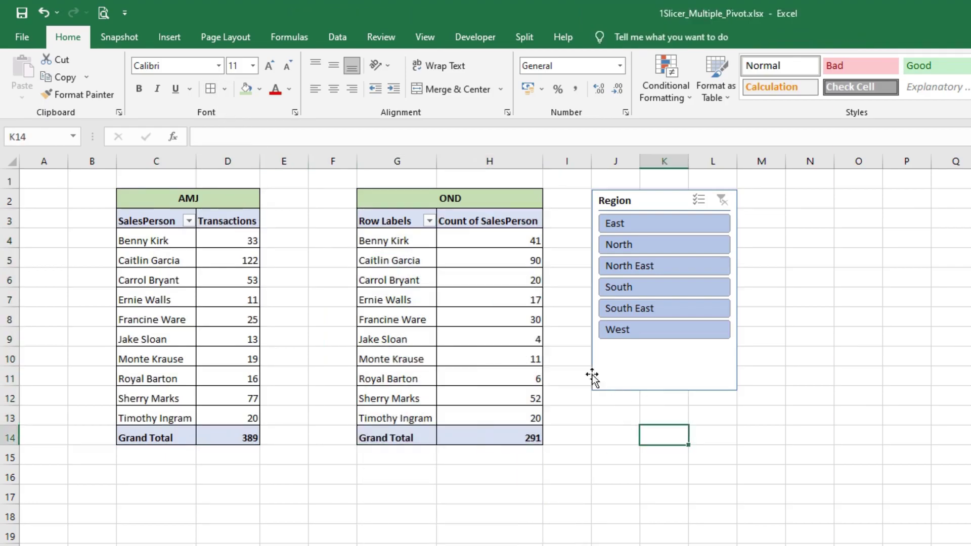
Widen column G and rename the OND pivot table's Row Labels header to SalesPerson
{"action": "left_click_drag", "start_coordinate": [437, 161], "coordinate": [473, 165]}
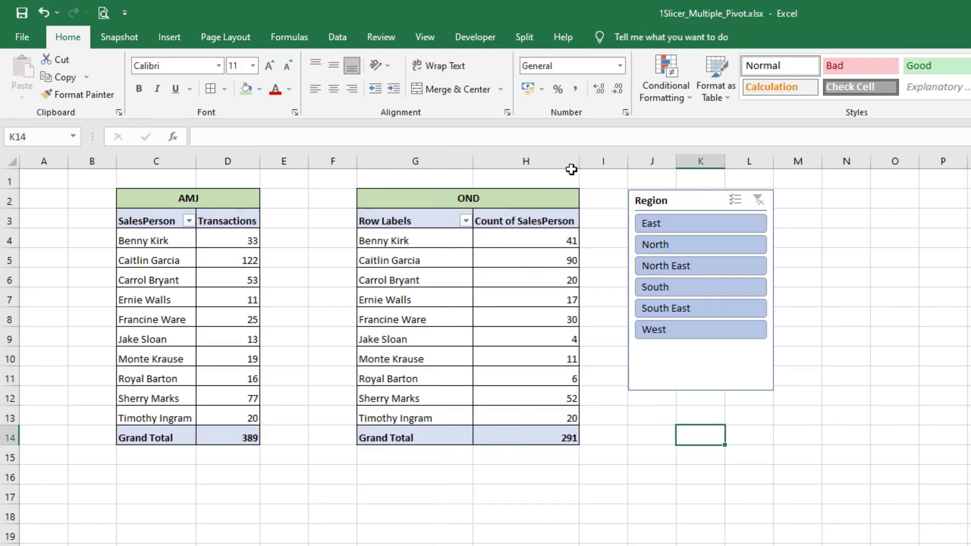
{"action": "left_click", "coordinate": [397, 223]}
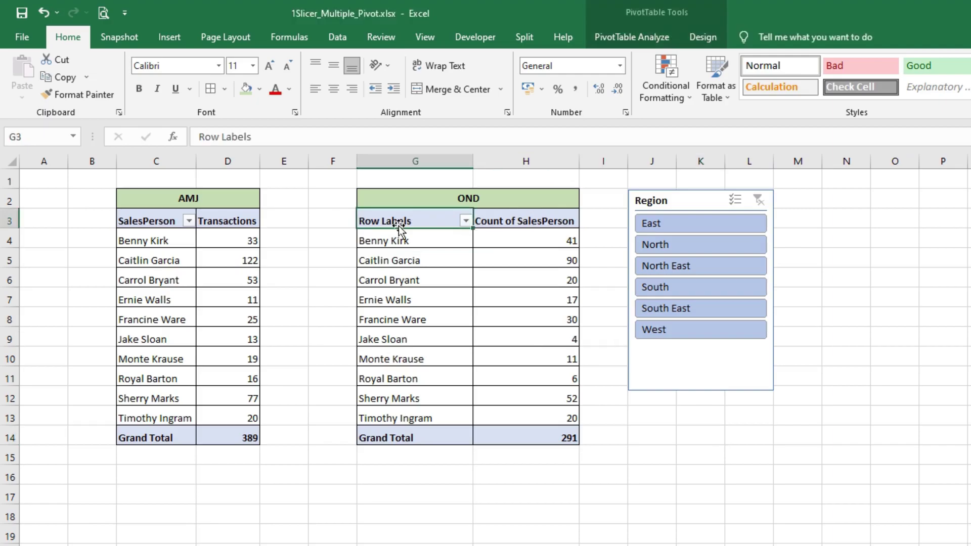
{"action": "type", "text": "SalesPerson"}
{"action": "key", "text": "Return"}
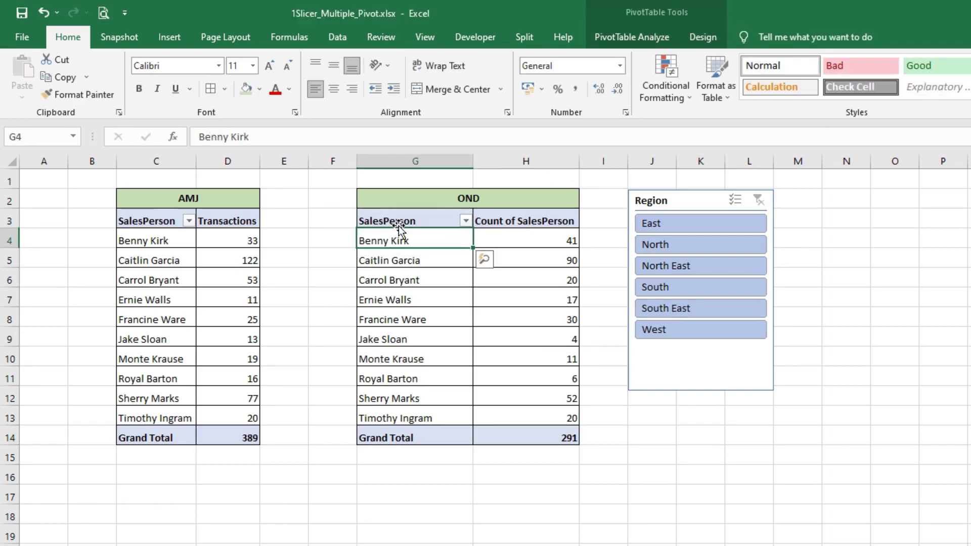
Rename the OND pivot table's Count of SalesPerson header to Transactions, and adjust the column widths by narrowing H and widening C
{"action": "left_click", "coordinate": [508, 219]}
{"action": "type", "text": "Tran"}
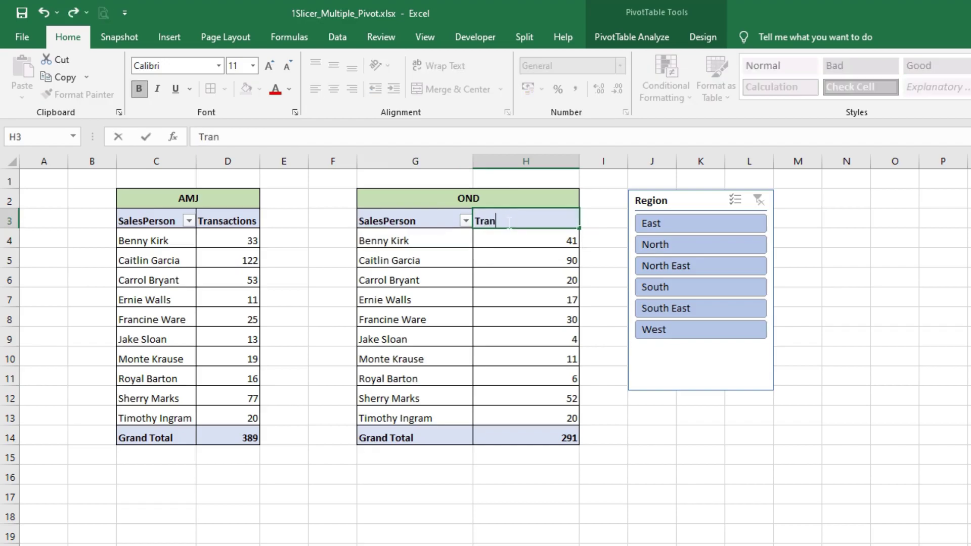
{"action": "type", "text": "sactions"}
{"action": "key", "text": "Return"}
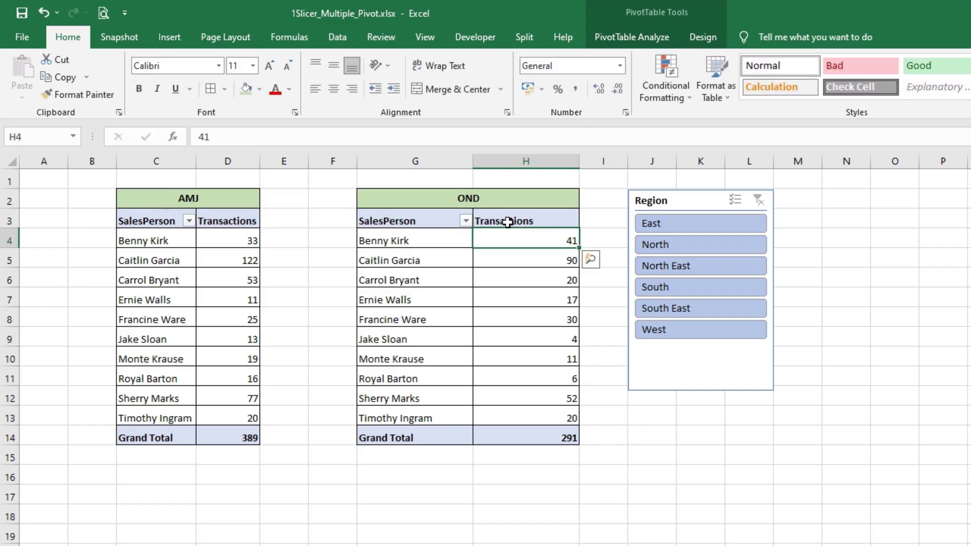
{"action": "left_click_drag", "start_coordinate": [583, 162], "coordinate": [537, 162]}
{"action": "left_click_drag", "start_coordinate": [191, 165], "coordinate": [241, 161]}
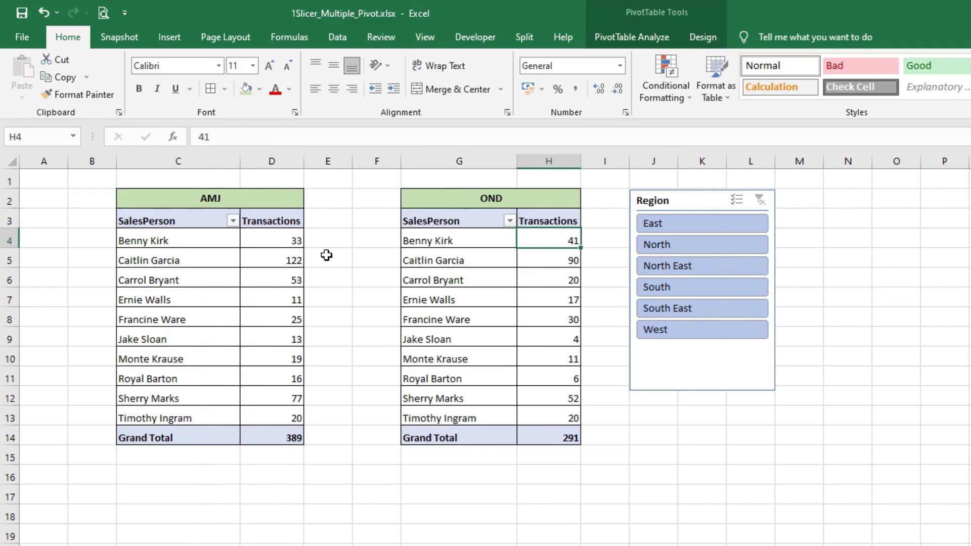
Test the Region slicer on both pivot tables by selecting North East, South East, North and East in turn
{"action": "left_click", "coordinate": [685, 266]}
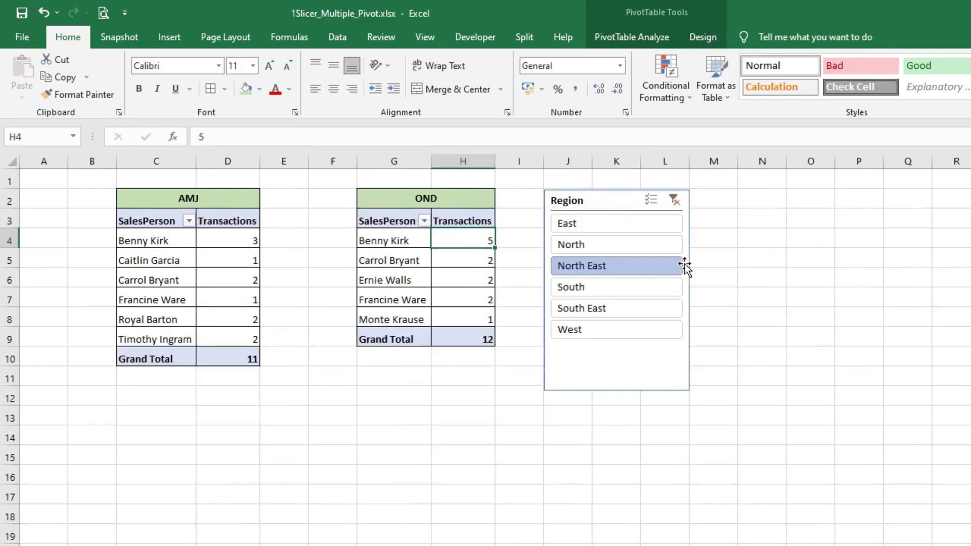
{"action": "left_click", "coordinate": [633, 304]}
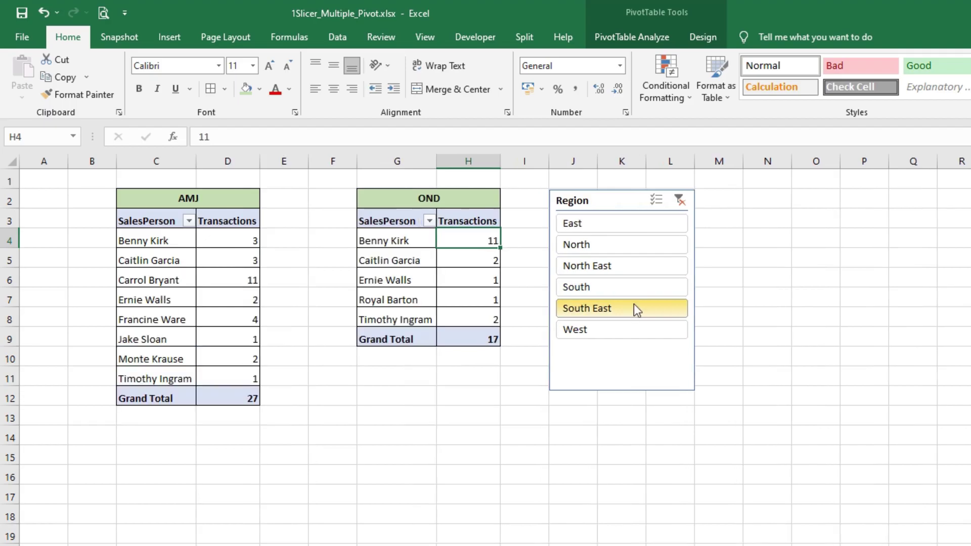
{"action": "left_click", "coordinate": [626, 245]}
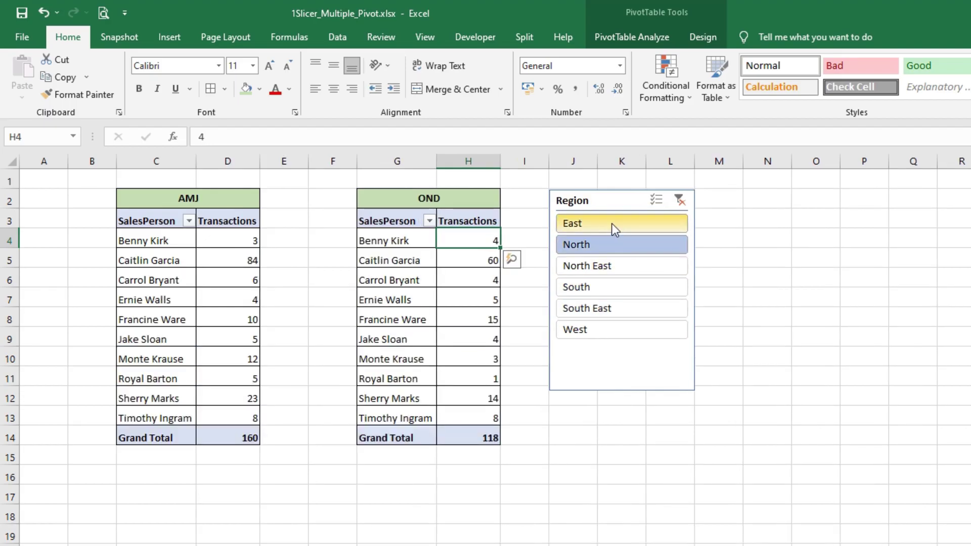
{"action": "left_click", "coordinate": [611, 224]}
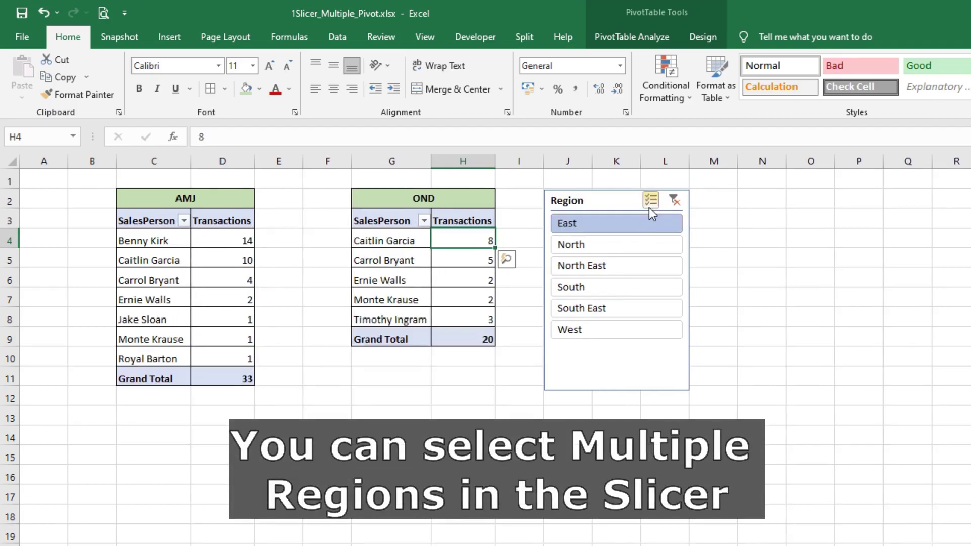
Turn on multi-select in the Region slicer and check both pivot tables for East and South combined, adding West and South East in turn
{"action": "left_click", "coordinate": [649, 202]}
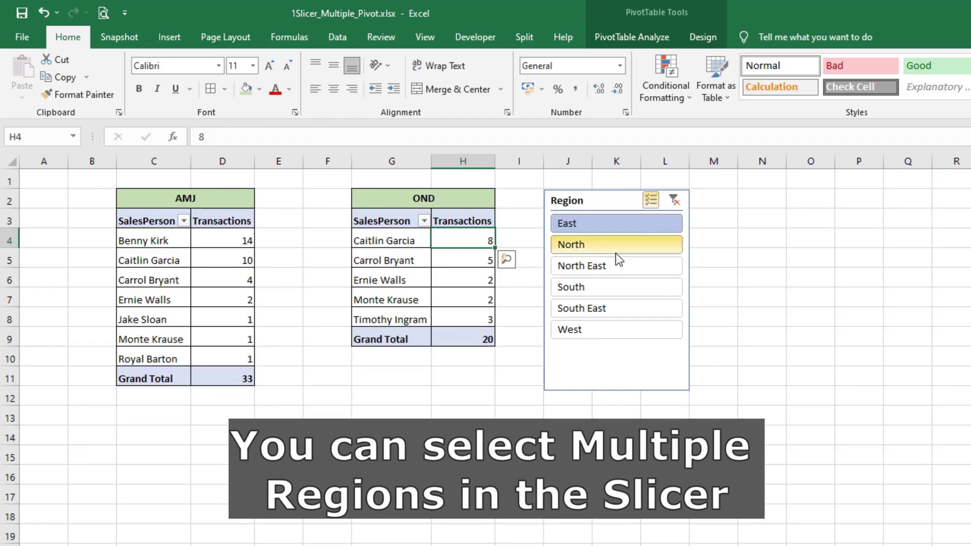
{"action": "left_click", "coordinate": [585, 286]}
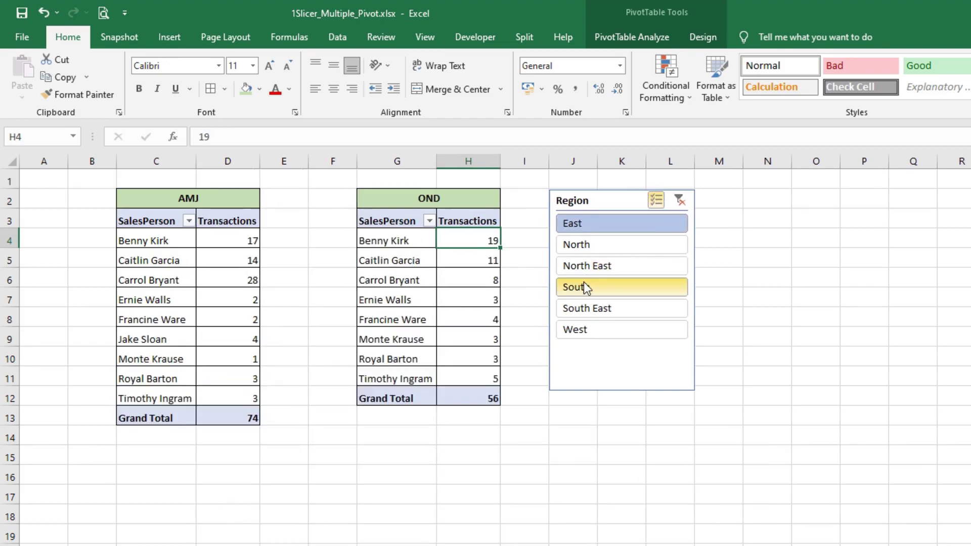
{"action": "left_click", "coordinate": [593, 333]}
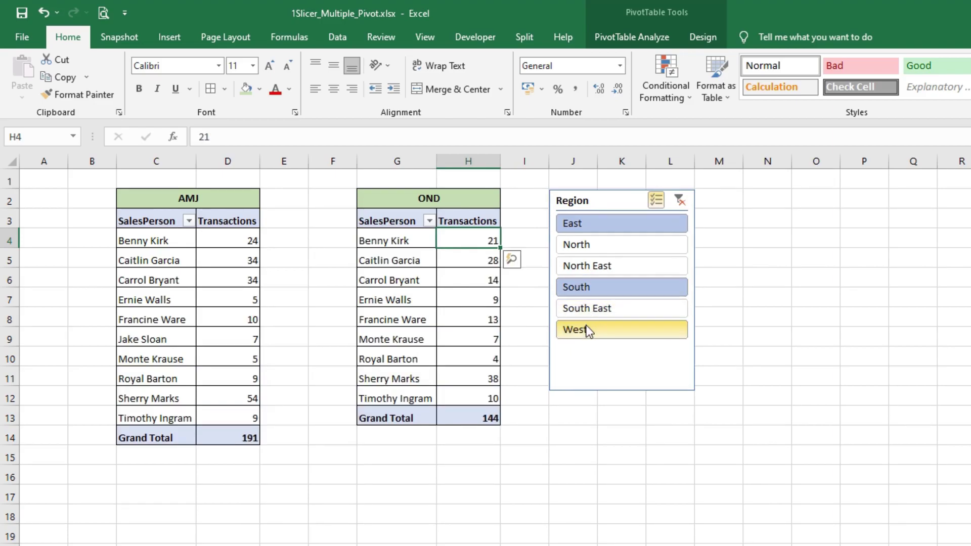
{"action": "left_click", "coordinate": [586, 330]}
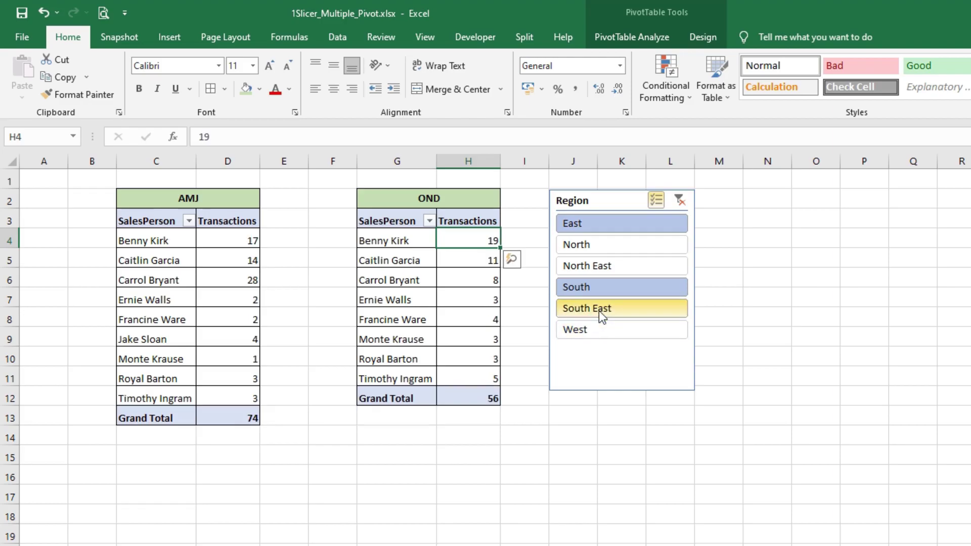
{"action": "left_click", "coordinate": [599, 310]}
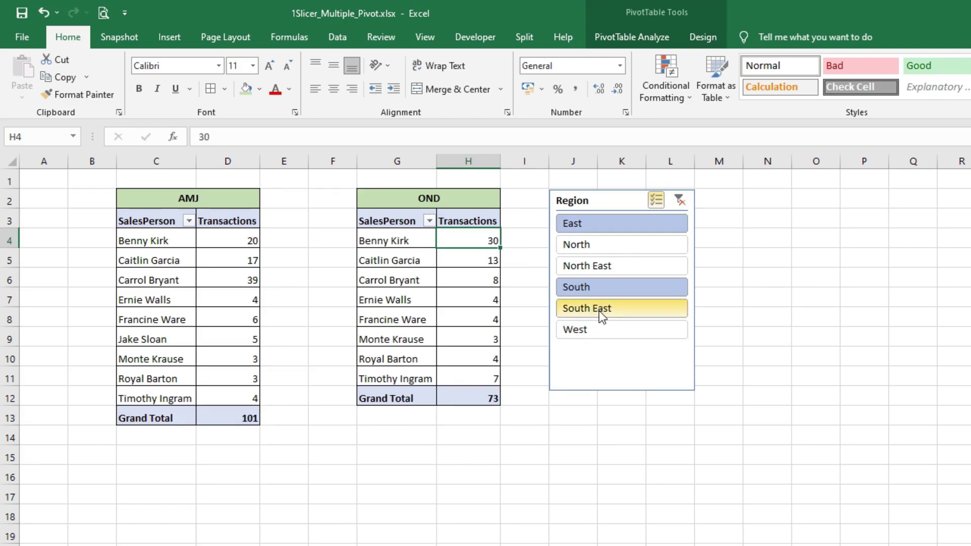
Add North to the multi-region selection, deselect South East, South and North in turn, and clear the Region filter with multi-select off
{"action": "left_click", "coordinate": [593, 248]}
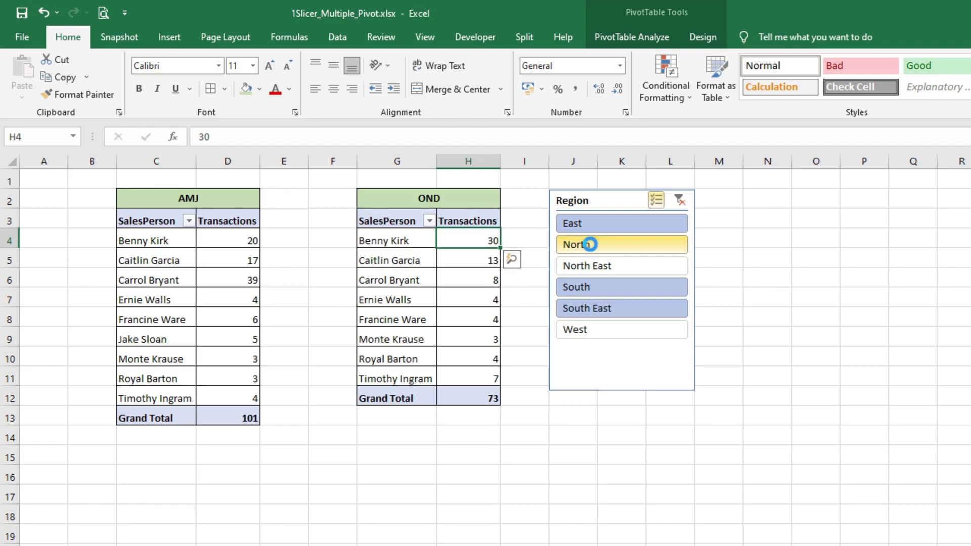
{"action": "left_click", "coordinate": [598, 310]}
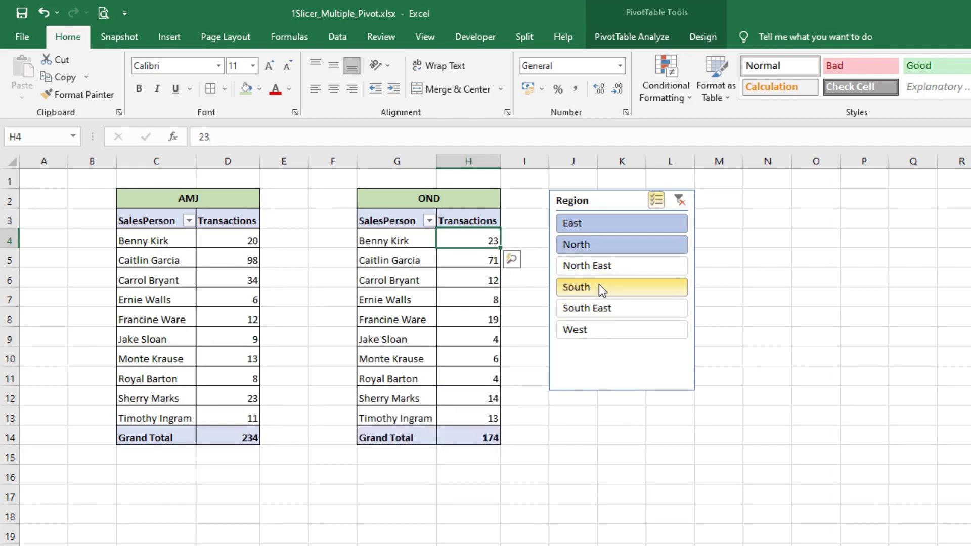
{"action": "left_click", "coordinate": [596, 247]}
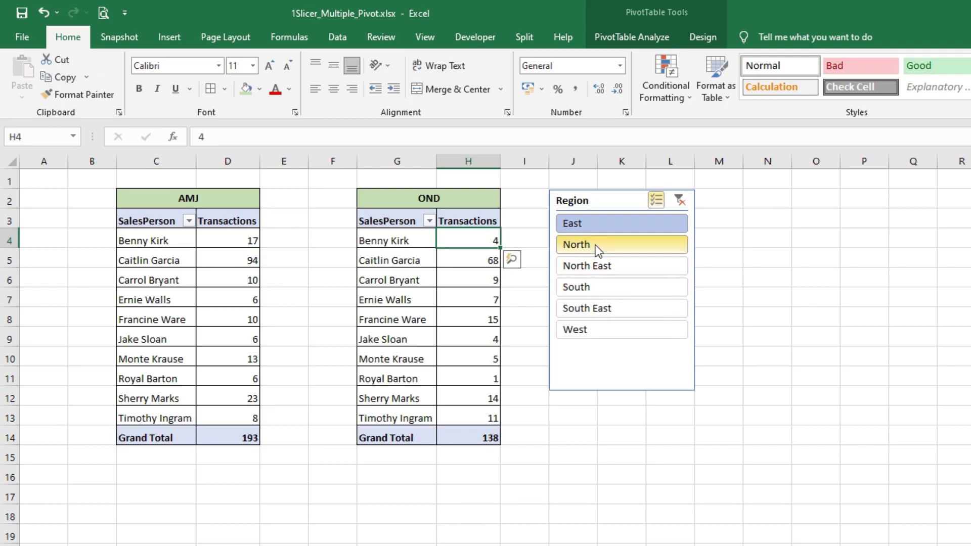
{"action": "left_click", "coordinate": [595, 245]}
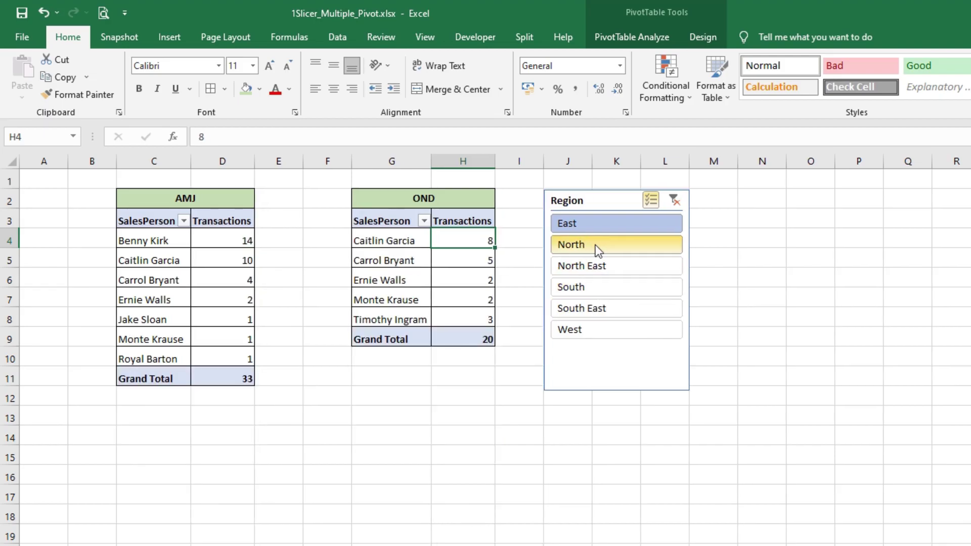
{"action": "left_click", "coordinate": [597, 226]}
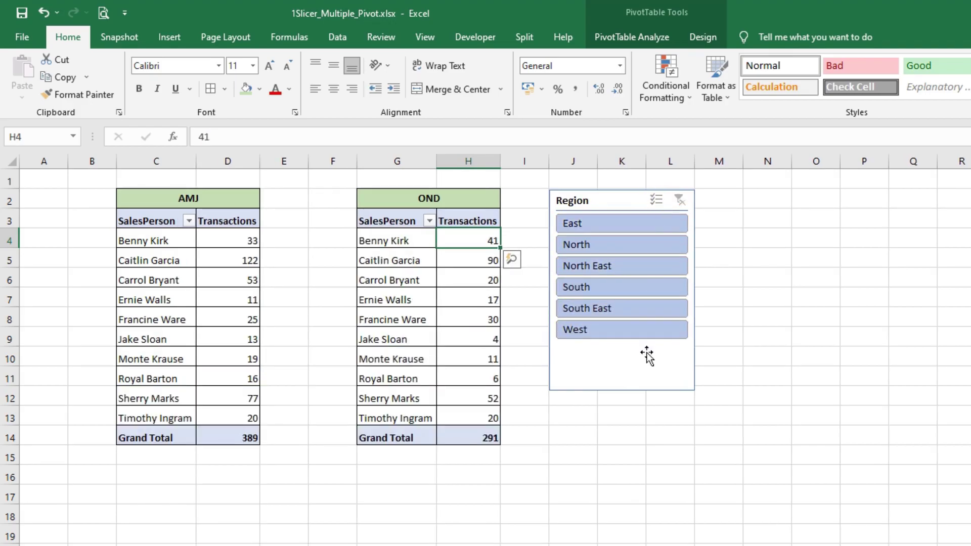
Check both pivot tables with the Region slicer set to South East and North East in turn
{"action": "left_click", "coordinate": [613, 308]}
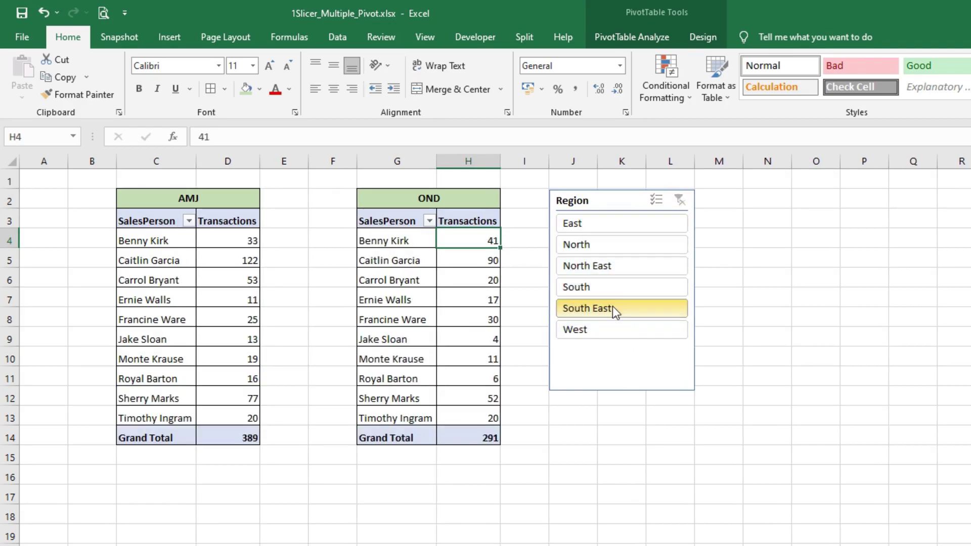
{"action": "left_click", "coordinate": [612, 267]}
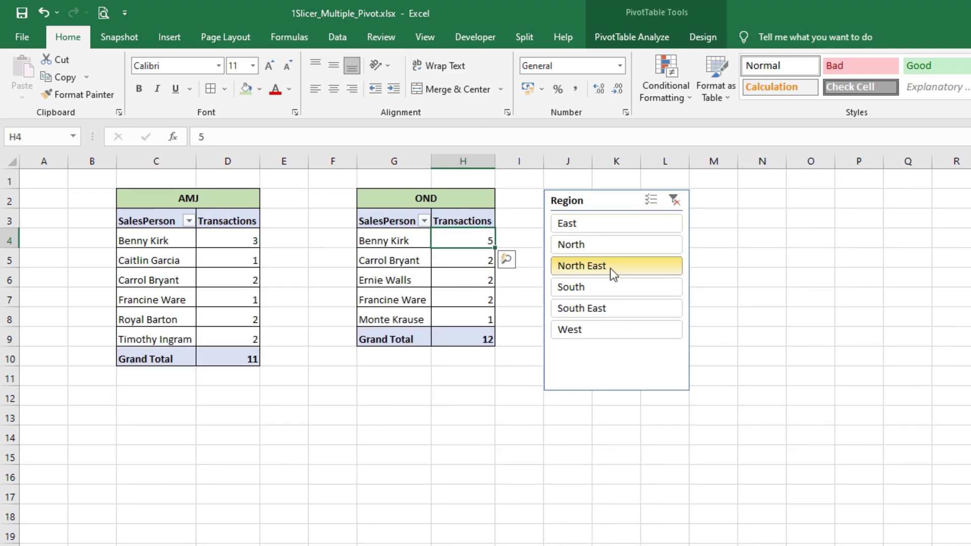